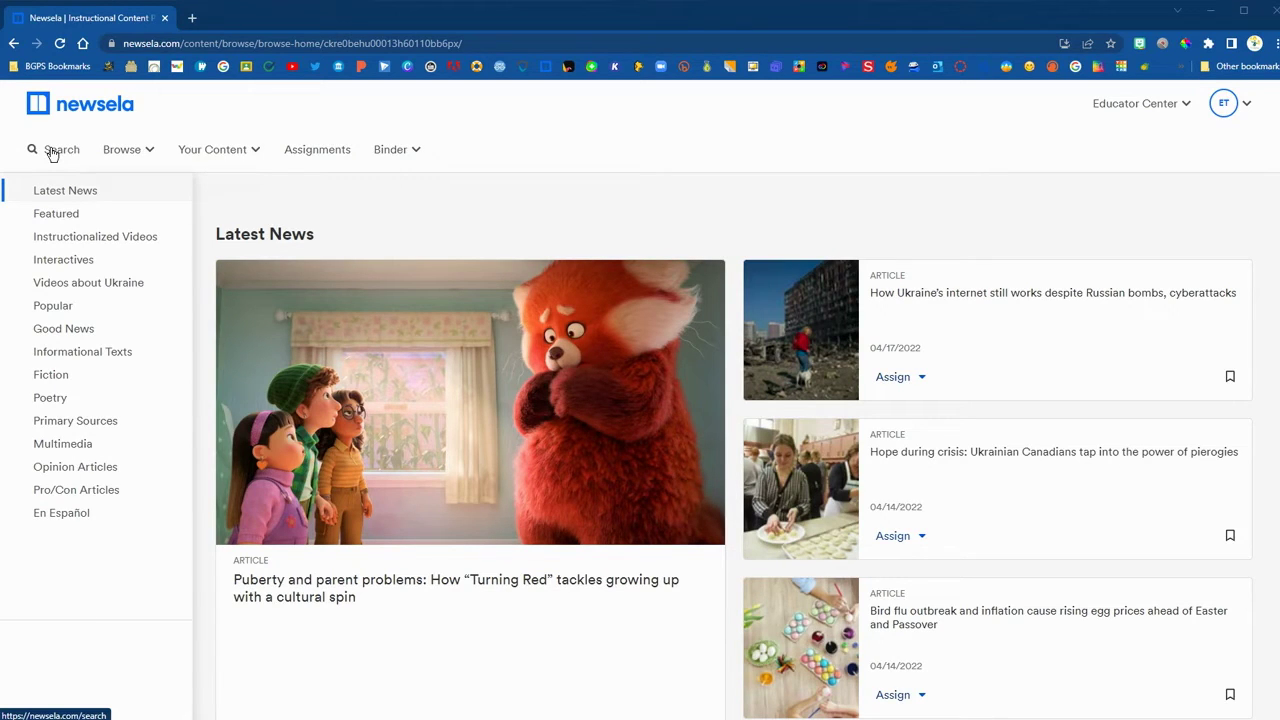
Open Newsela's Search page from the top navigation bar.
click(52, 154)
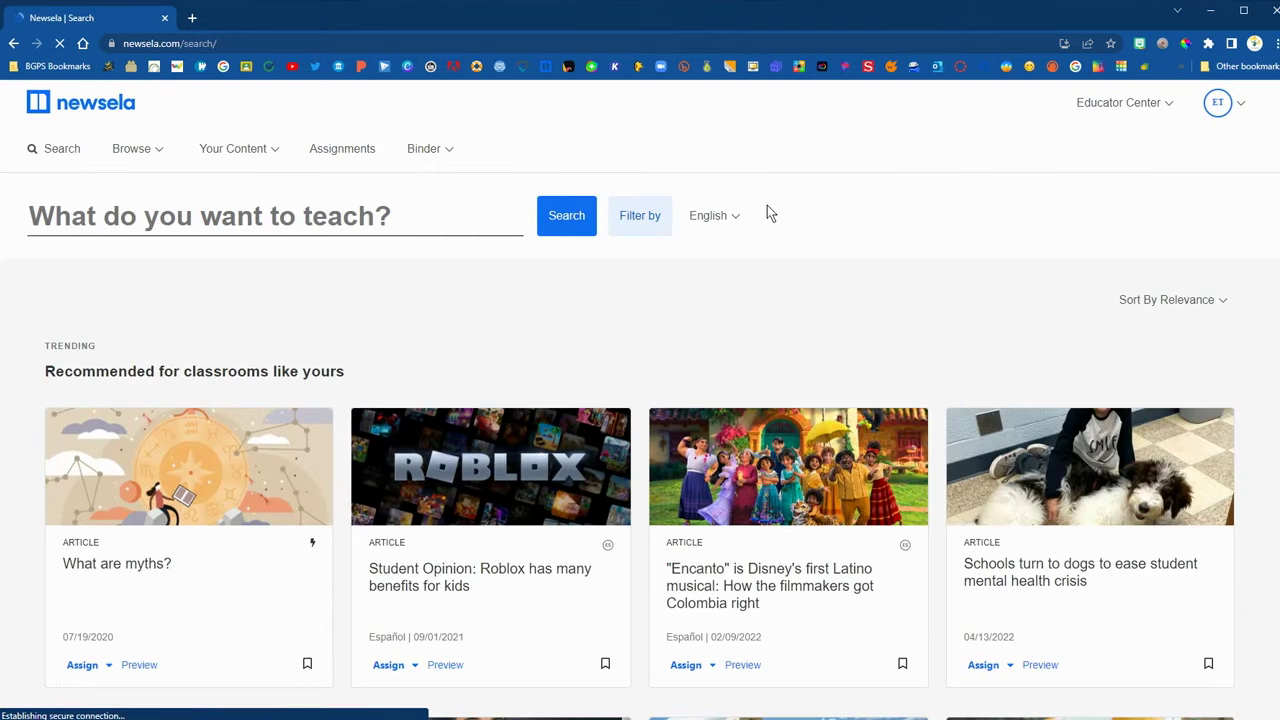
Search Newsela for 'pollution' and scroll through the 512 article results.
click(199, 217)
text(pollution)
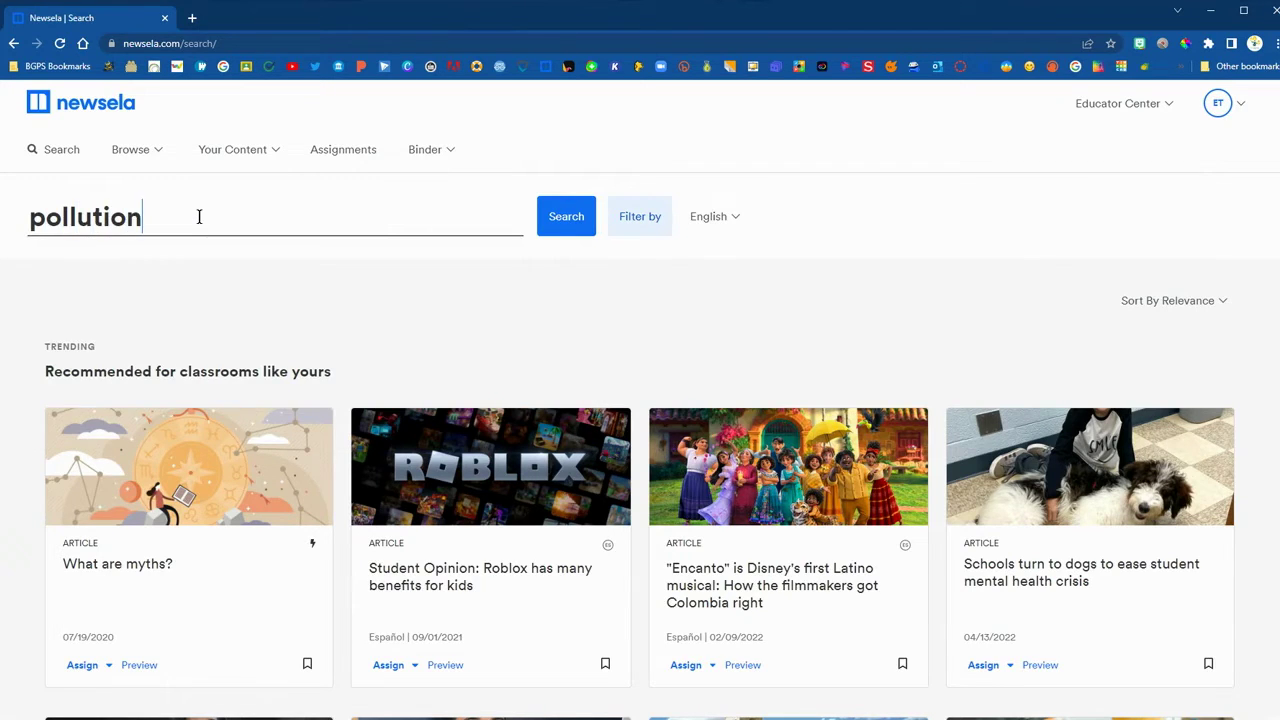
key(Return)
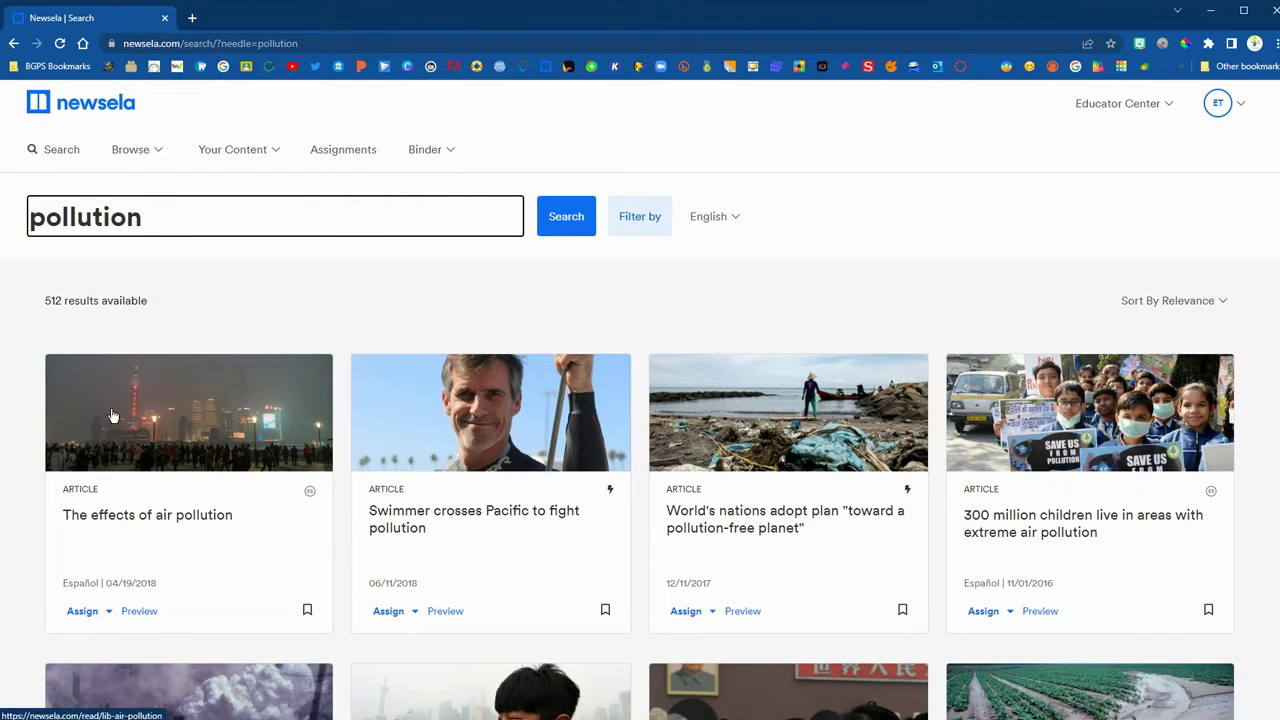
scroll(136, 416, down, 1)
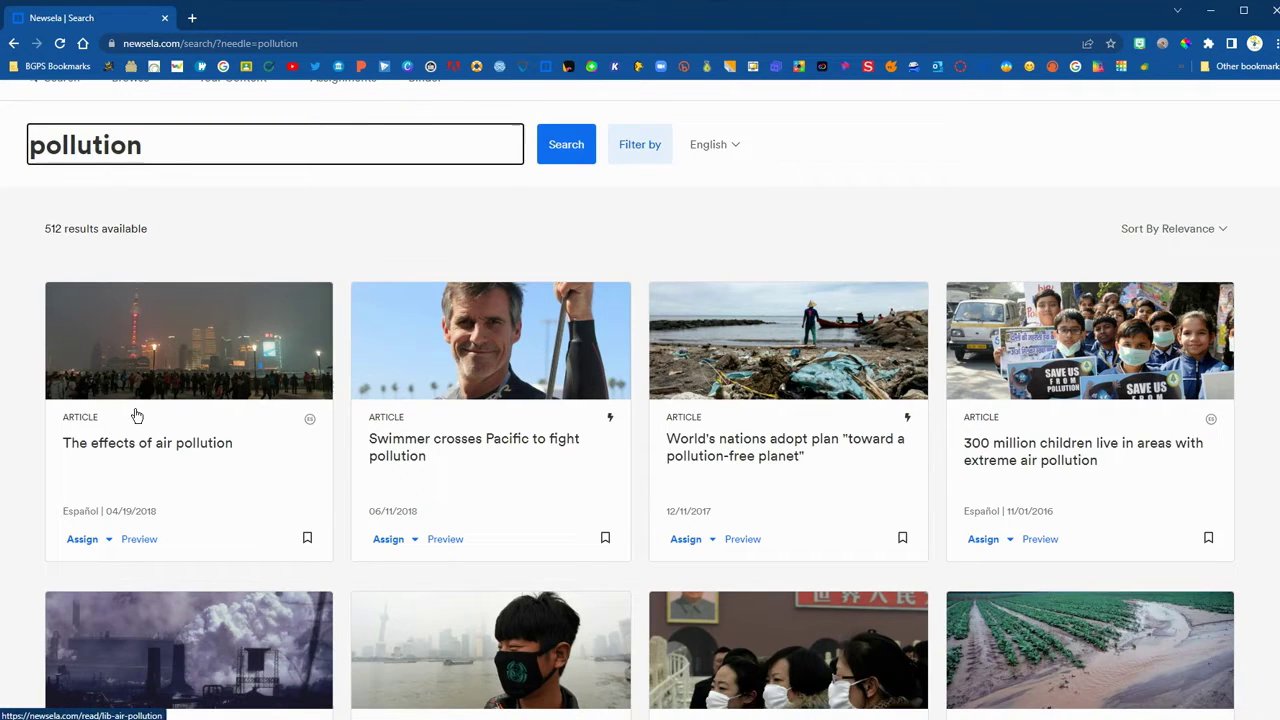
Create a new text set from the article "World's nations adopt plan 'toward a pollution-free planet'".
click(755, 368)
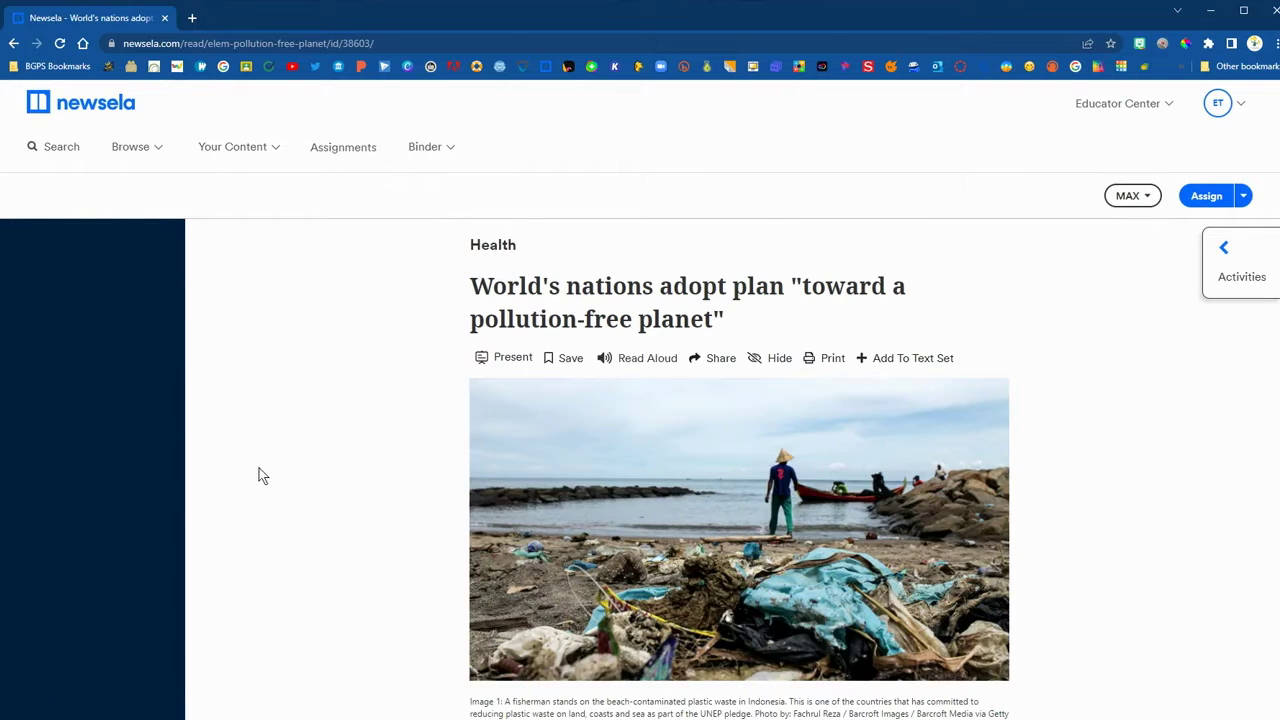
scroll(369, 558, down, 3)
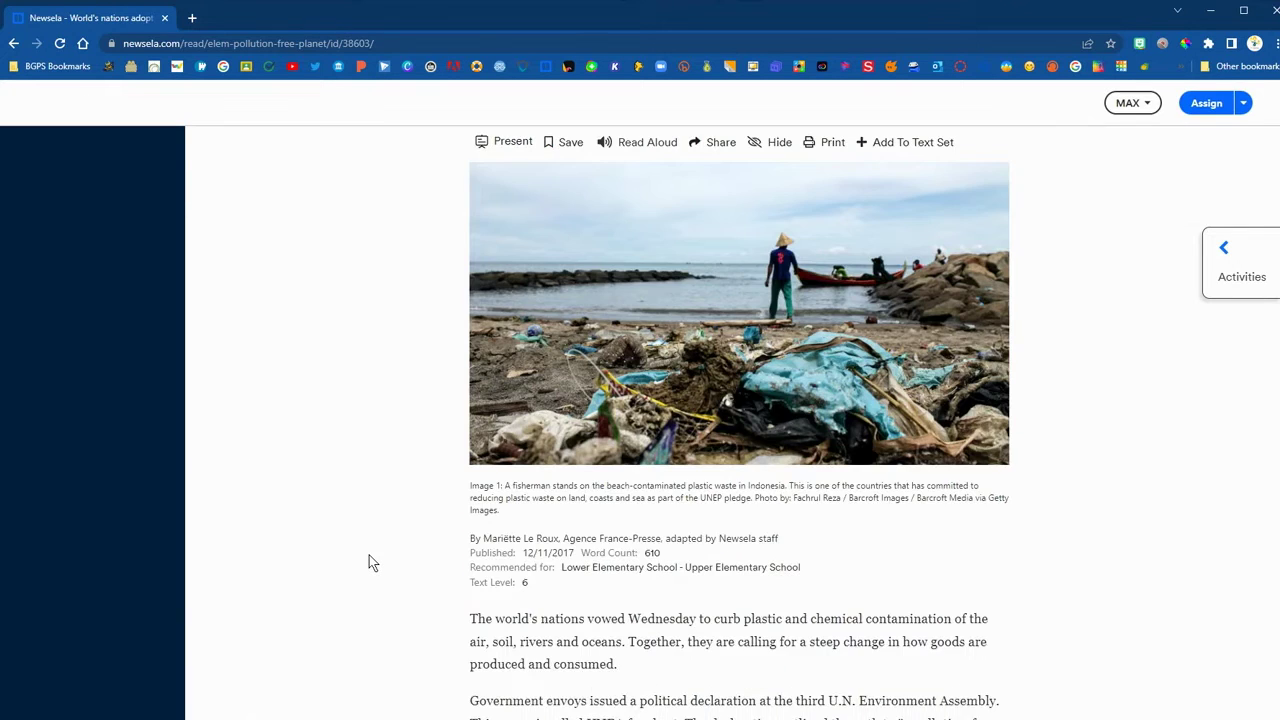
scroll(369, 562, down, 1)
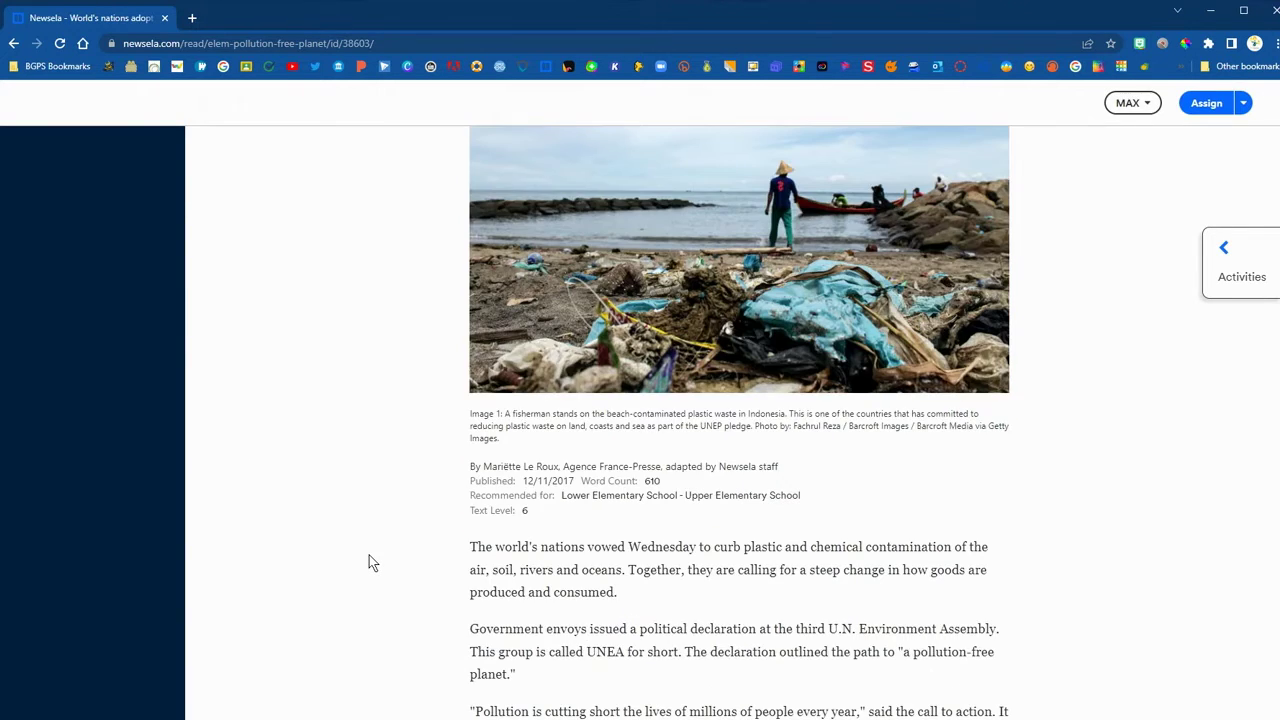
scroll(369, 555, down, 1)
scroll(1108, 557, up, 5)
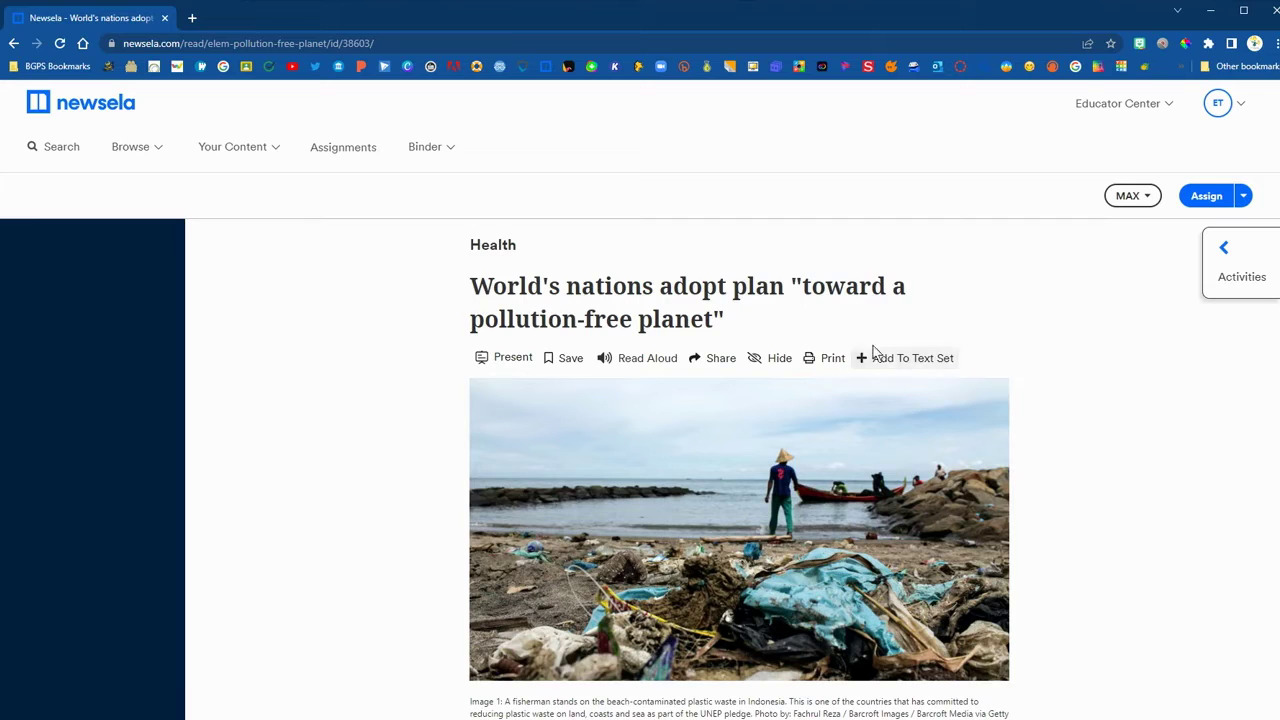
click(925, 362)
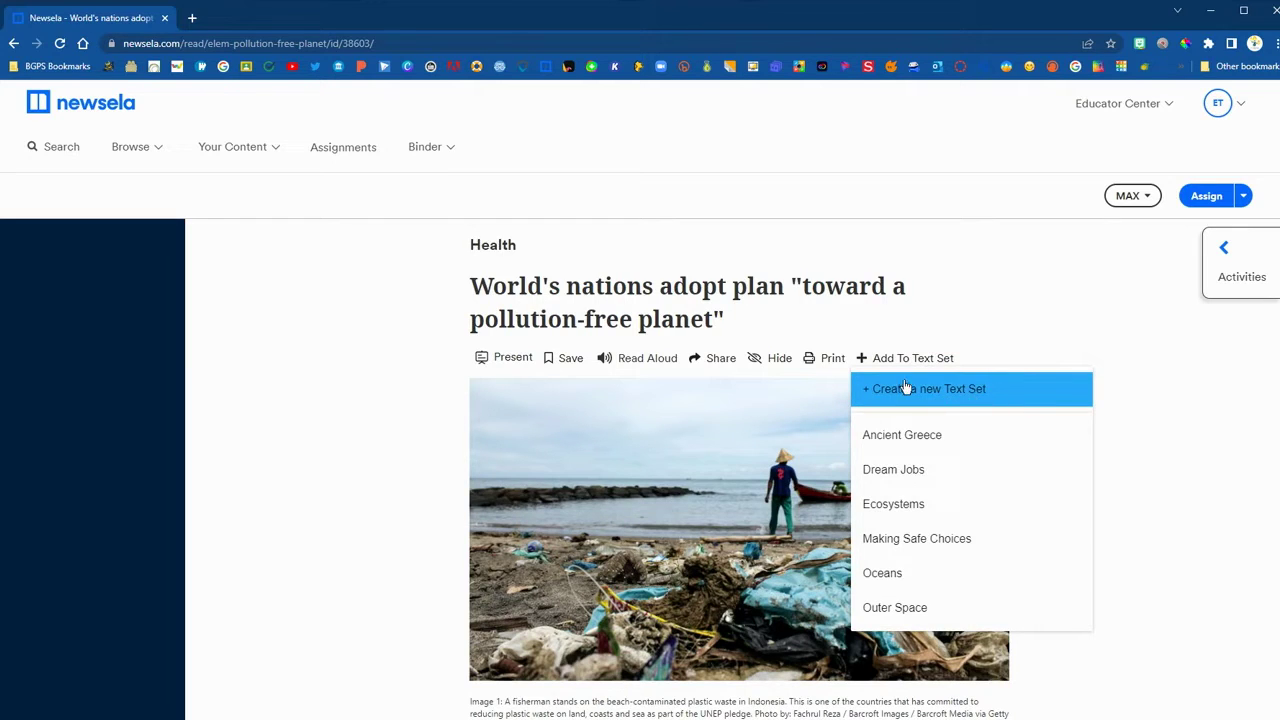
click(973, 389)
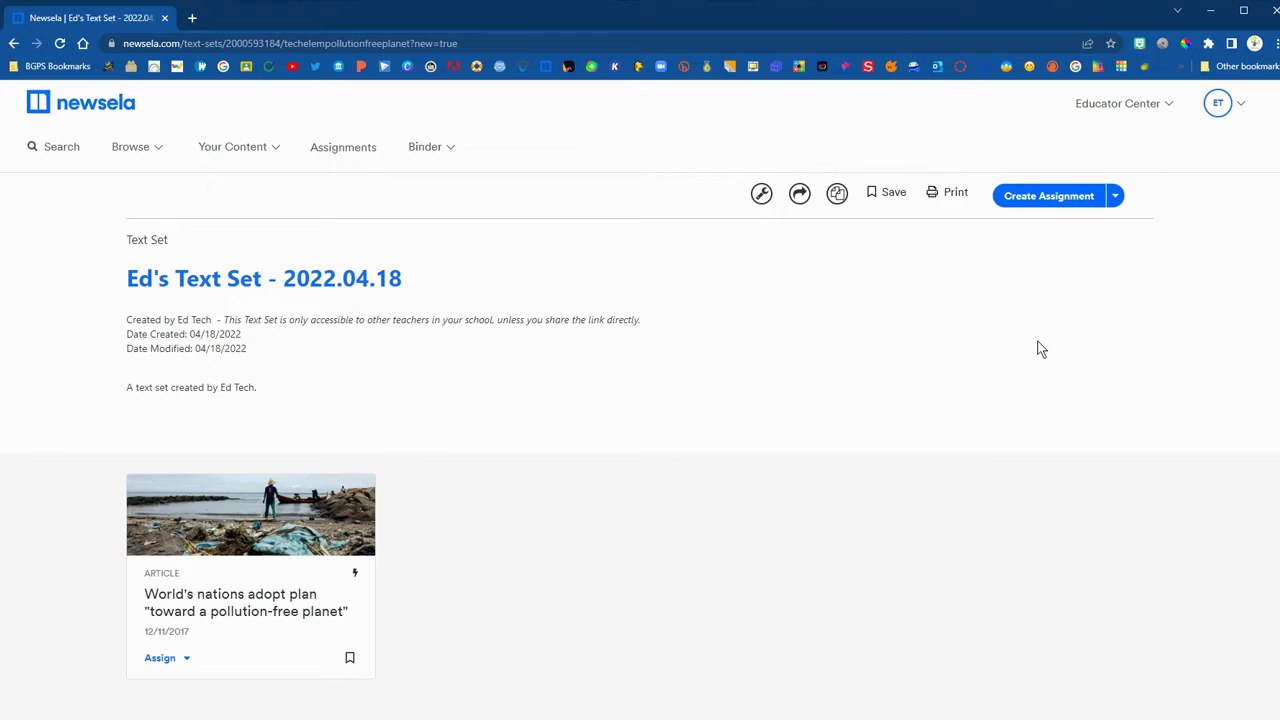
Retitle the text set 'Pollution' with description 'Articles on pollution.' and save it.
click(759, 192)
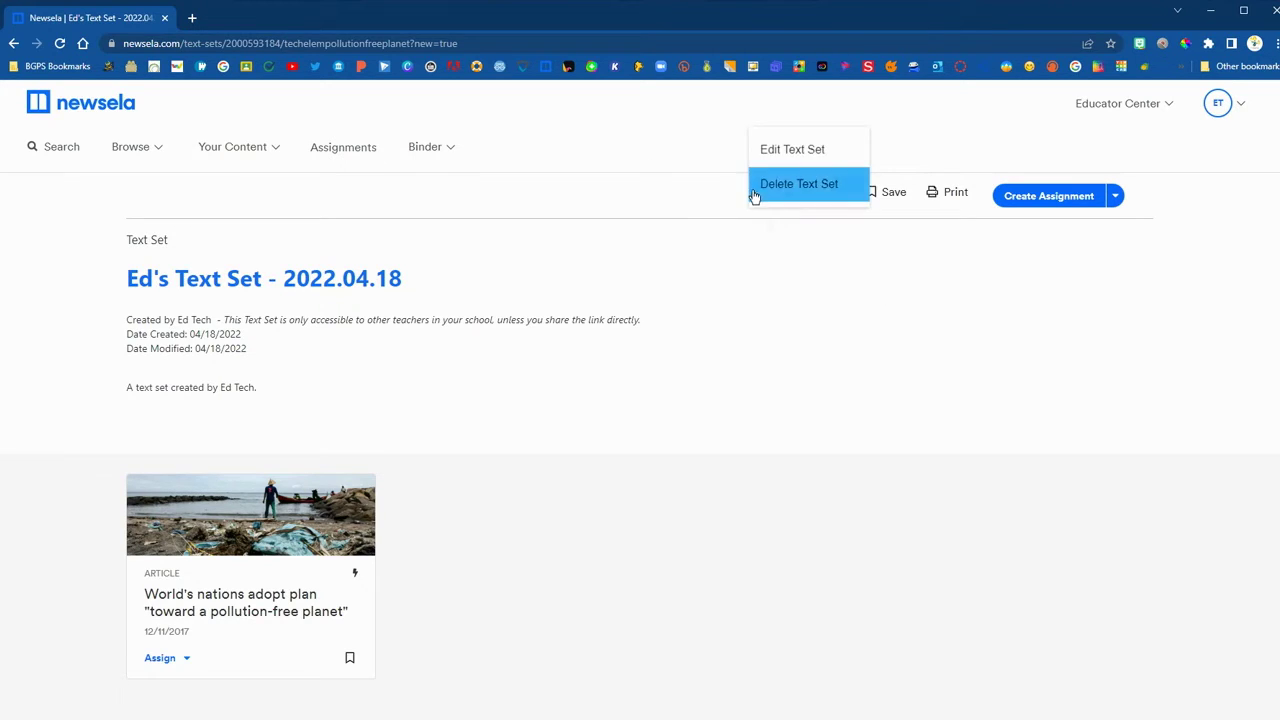
click(843, 151)
drag(406, 216, 153, 215)
text(Pollution)
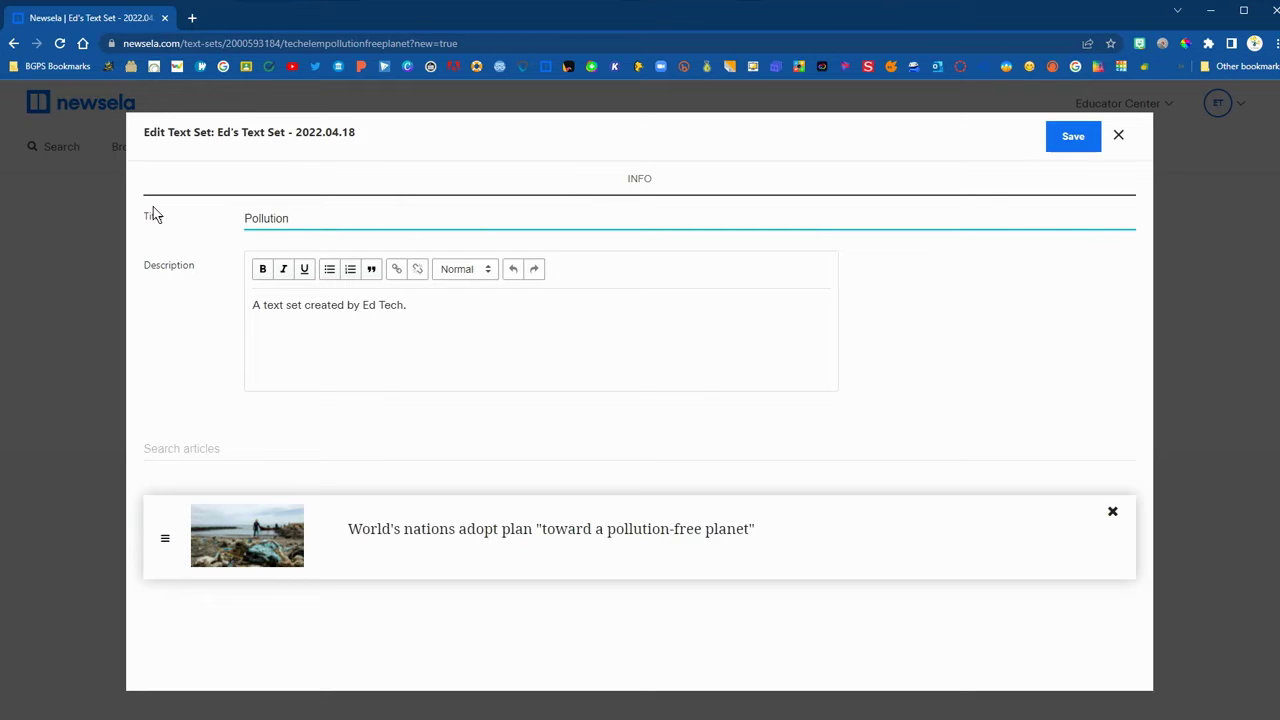
drag(435, 308, 105, 293)
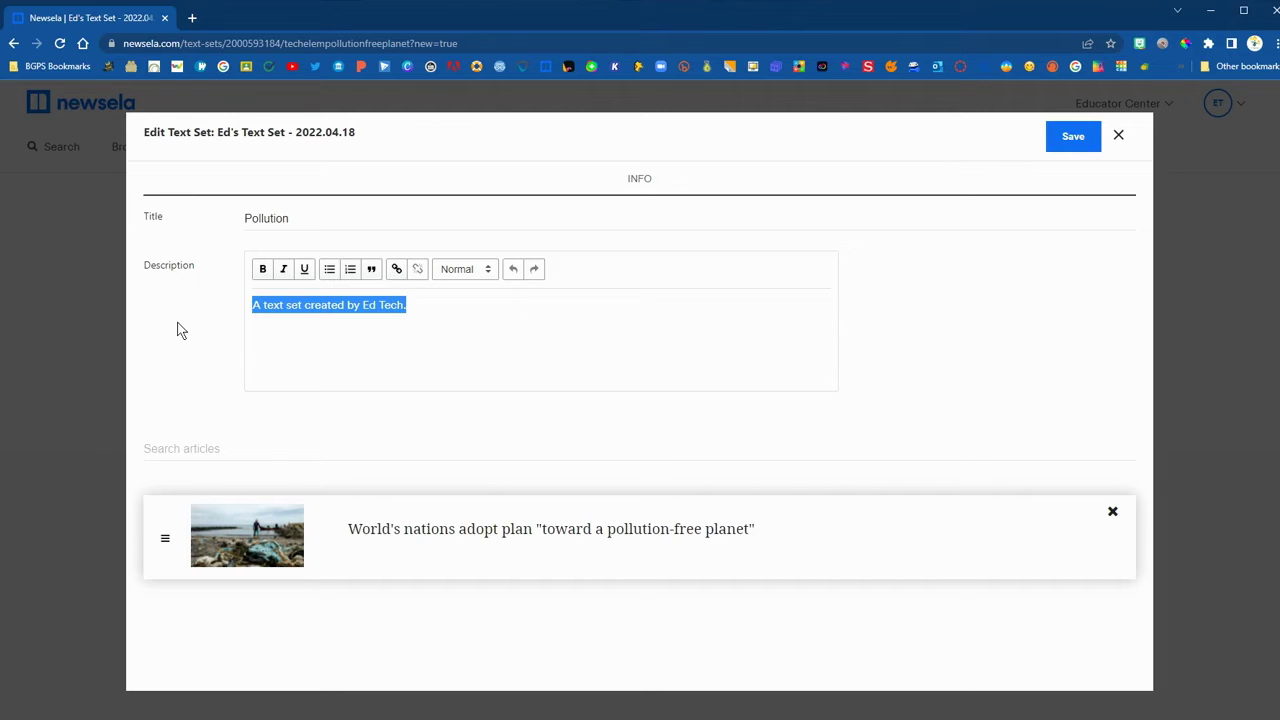
text(Articles on pollution.)
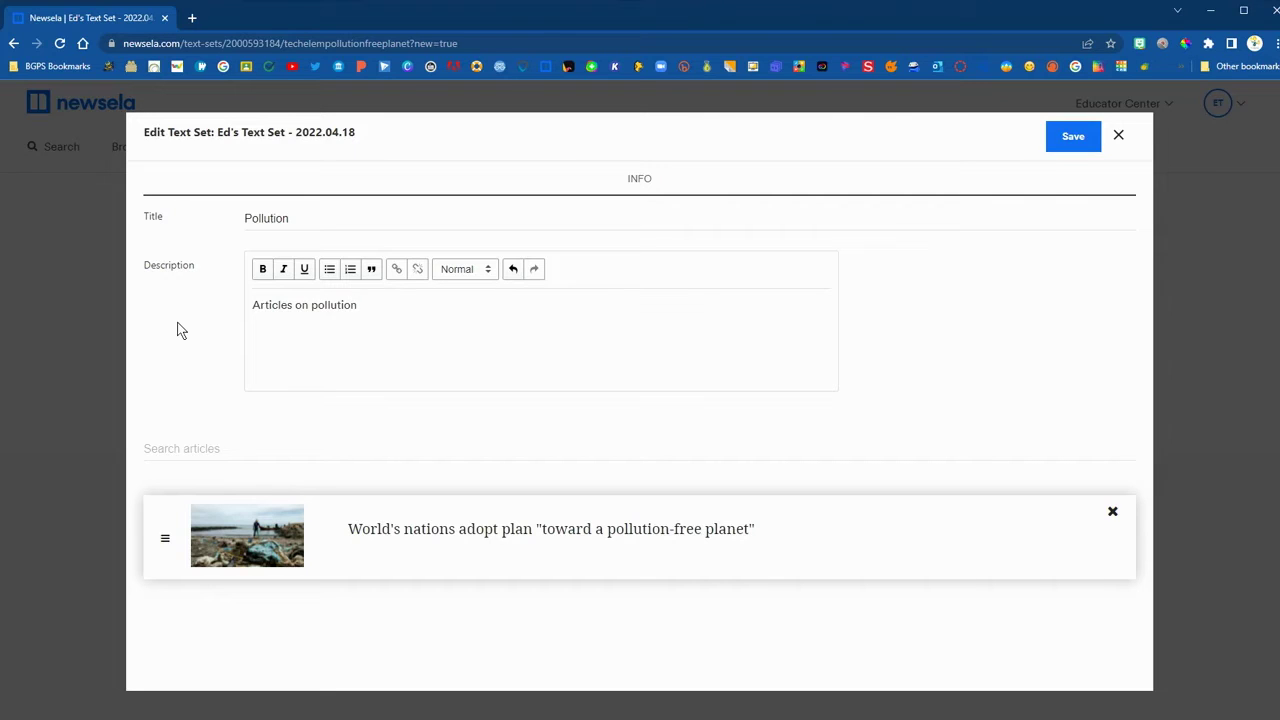
click(1061, 148)
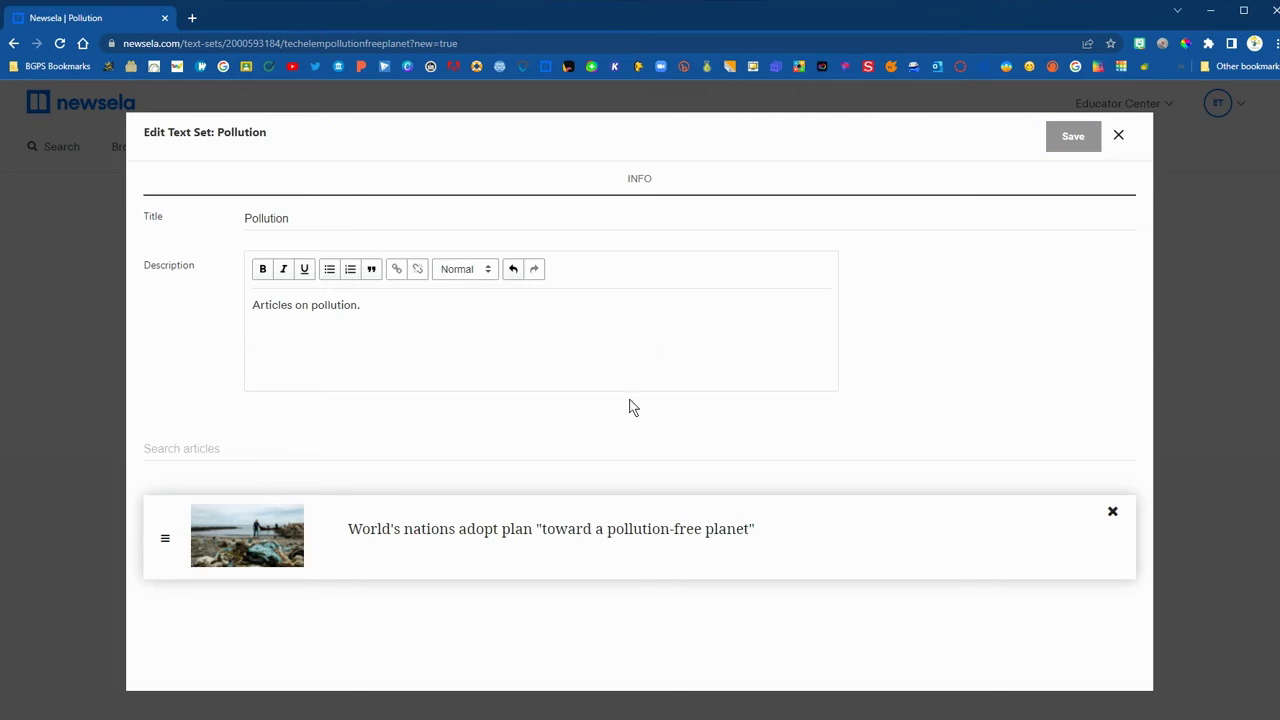
click(1119, 137)
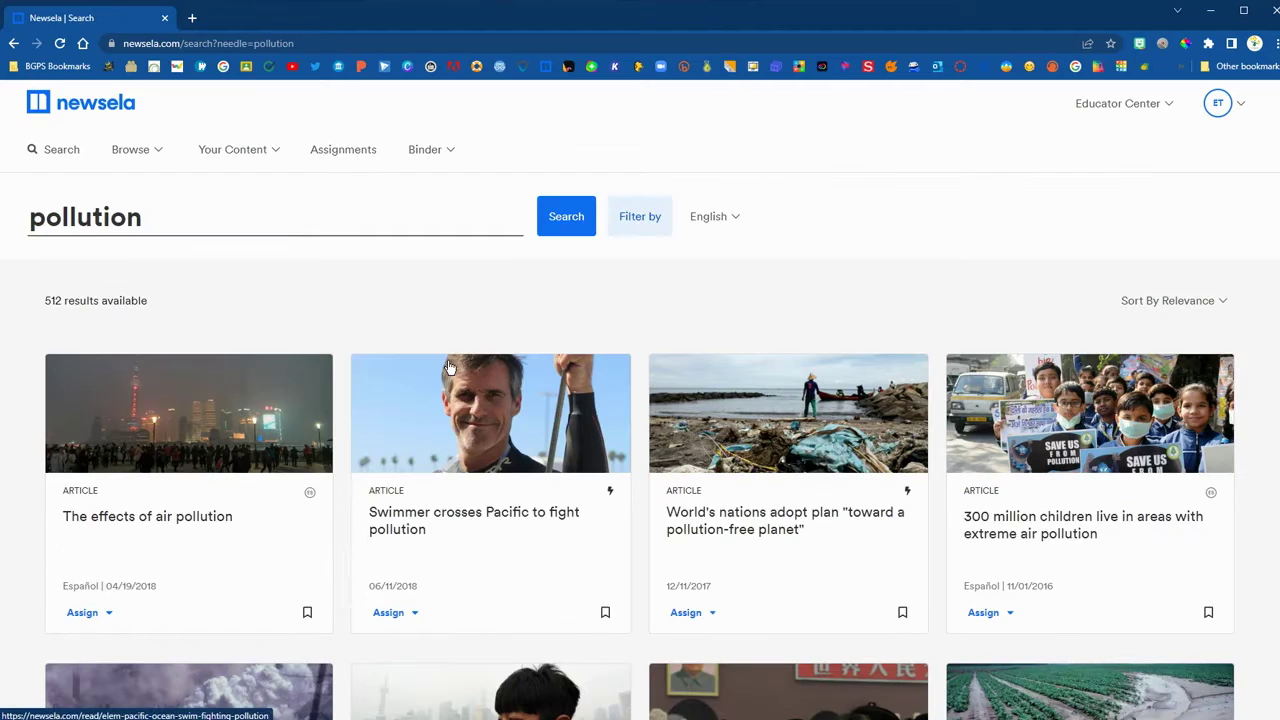
Add the 'How sediment causes pollution' article to the Pollution text set.
scroll(449, 367, down, 1)
scroll(449, 367, down, 2)
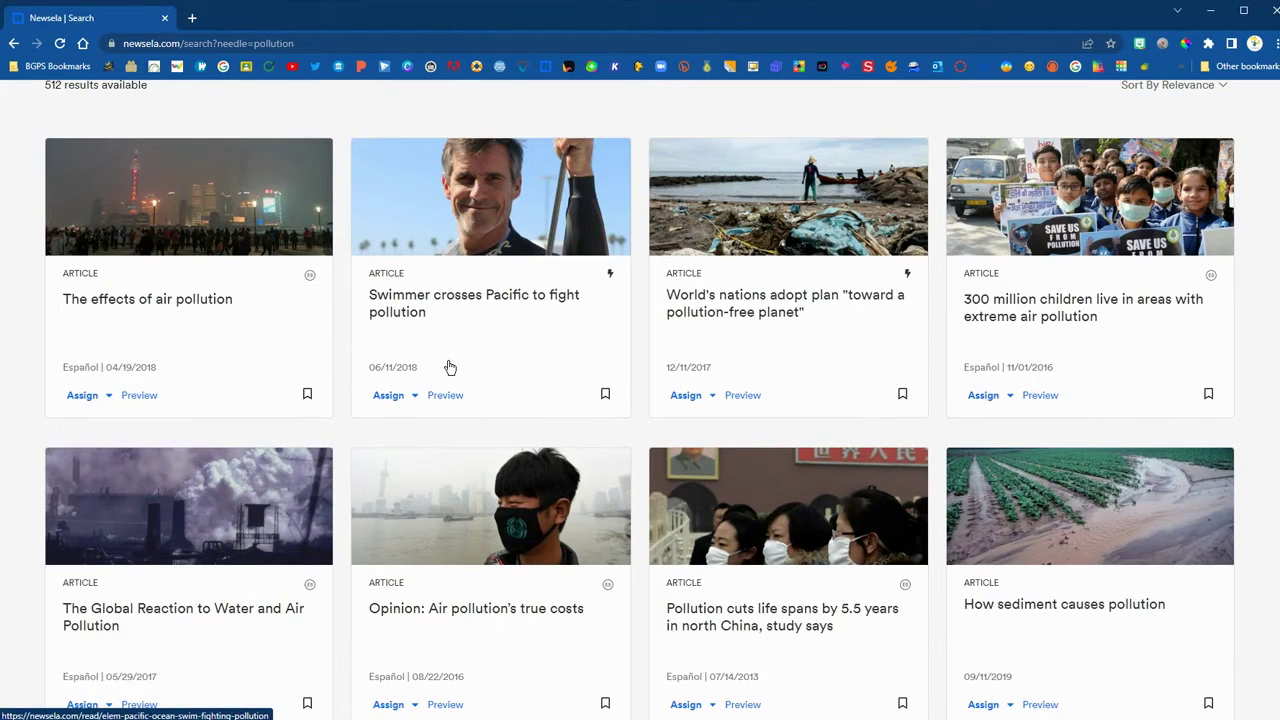
scroll(449, 367, down, 1)
scroll(448, 367, down, 1)
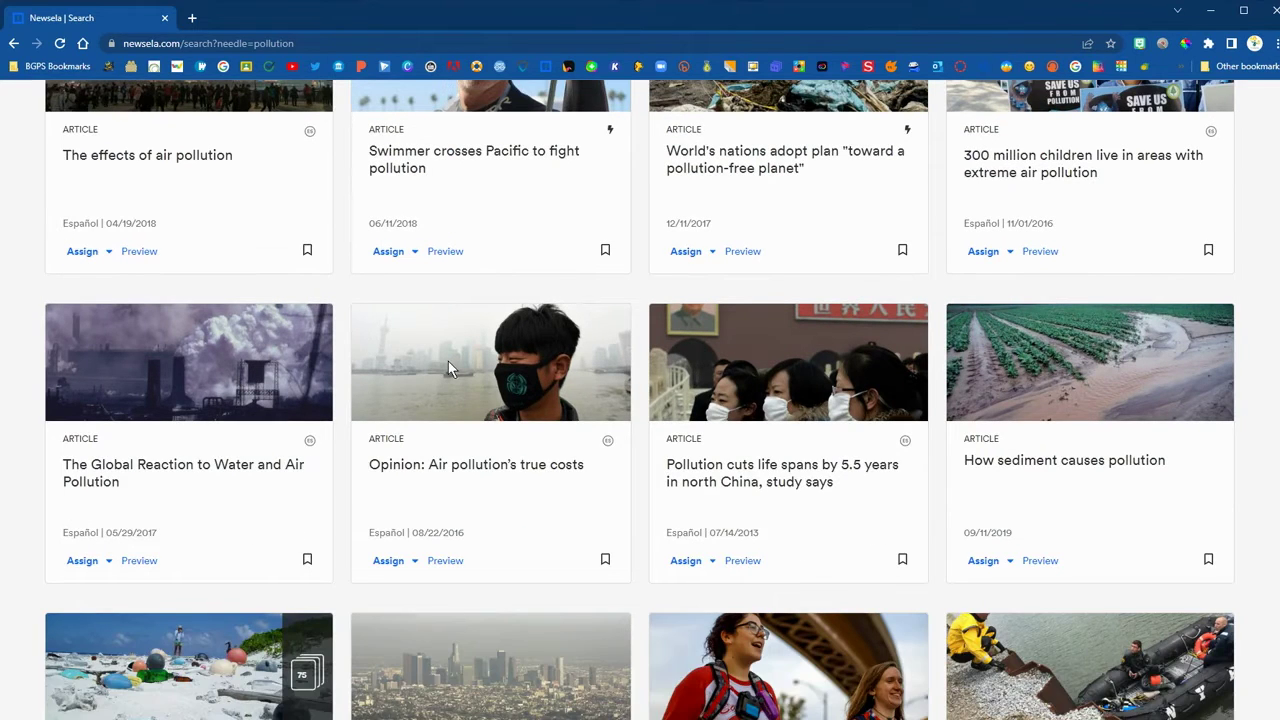
scroll(448, 367, down, 1)
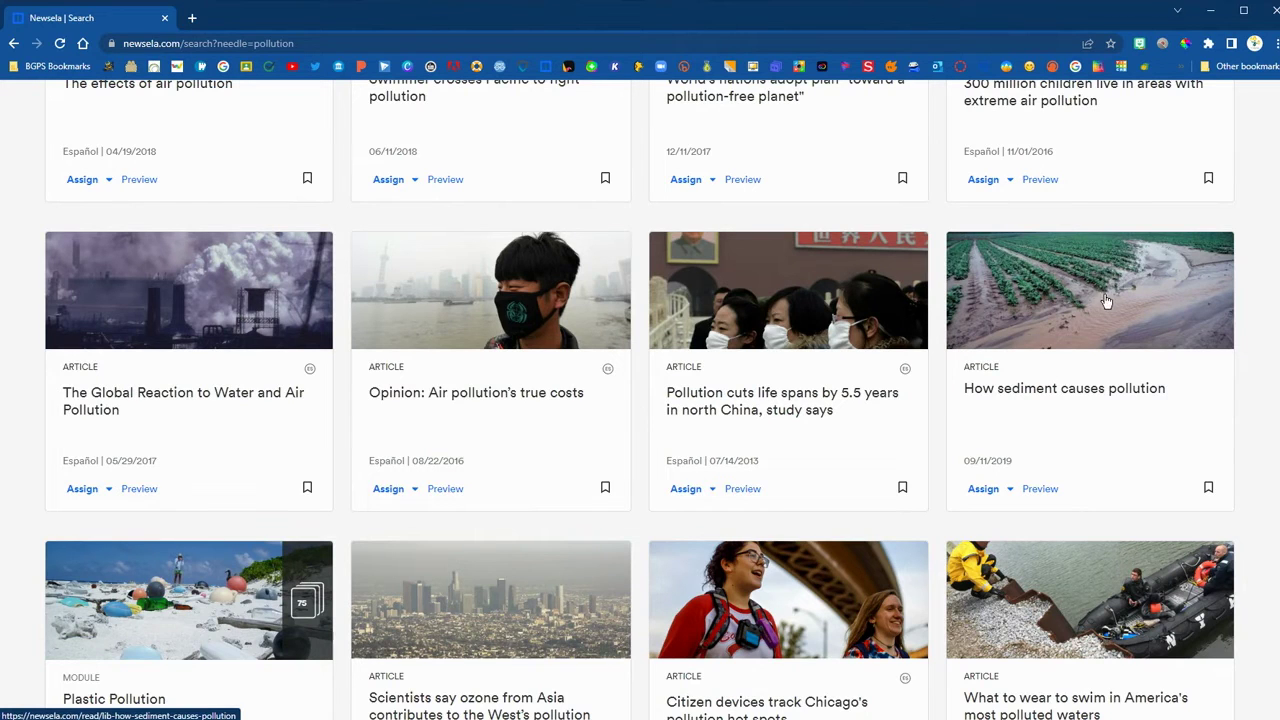
click(1001, 386)
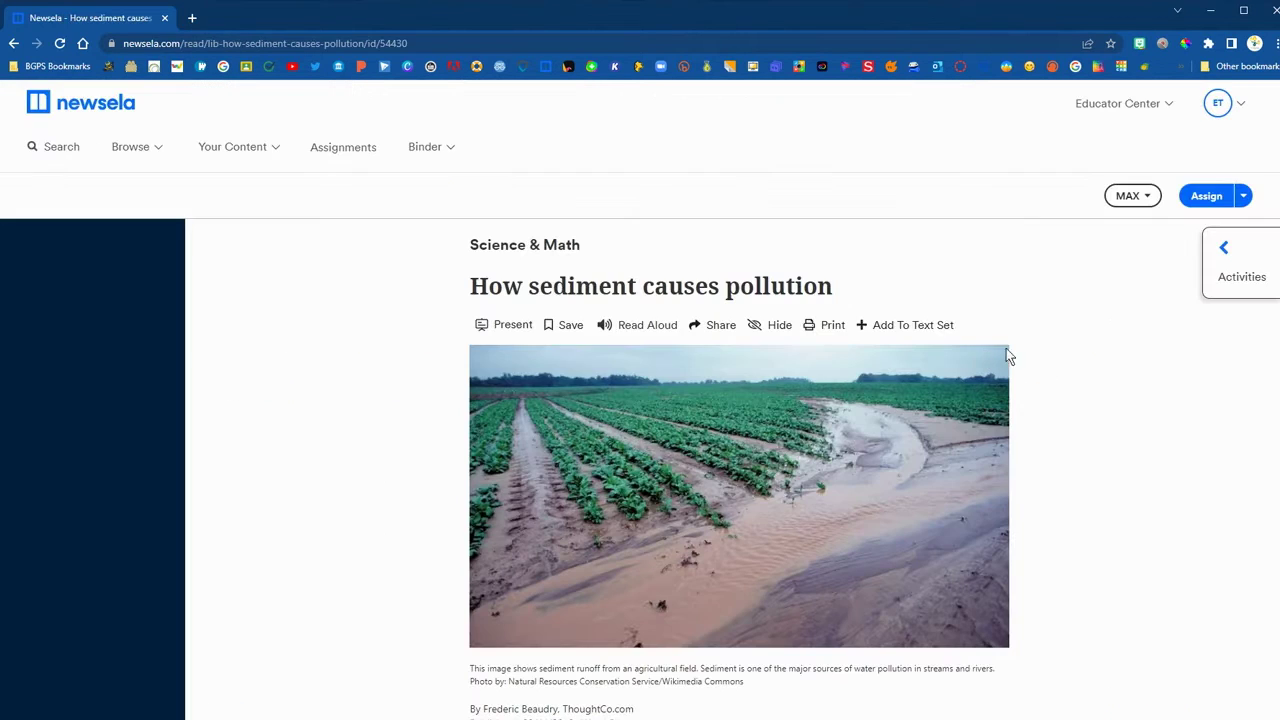
click(920, 330)
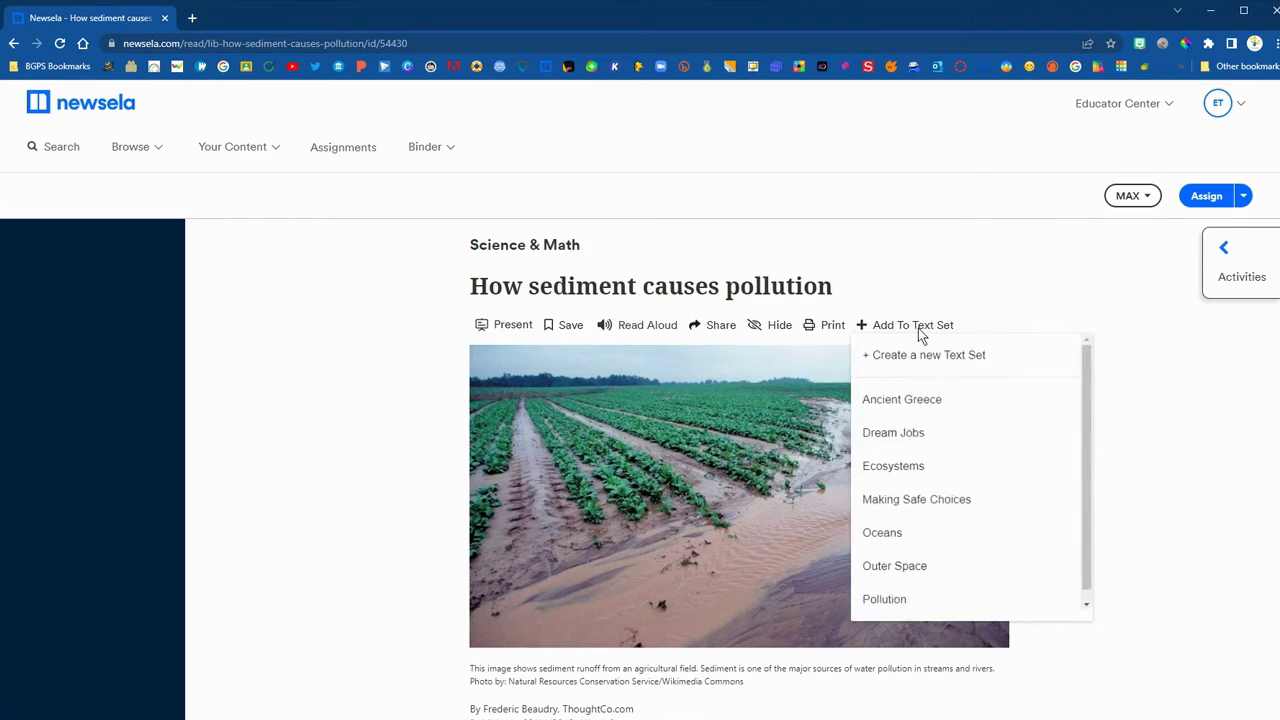
click(900, 608)
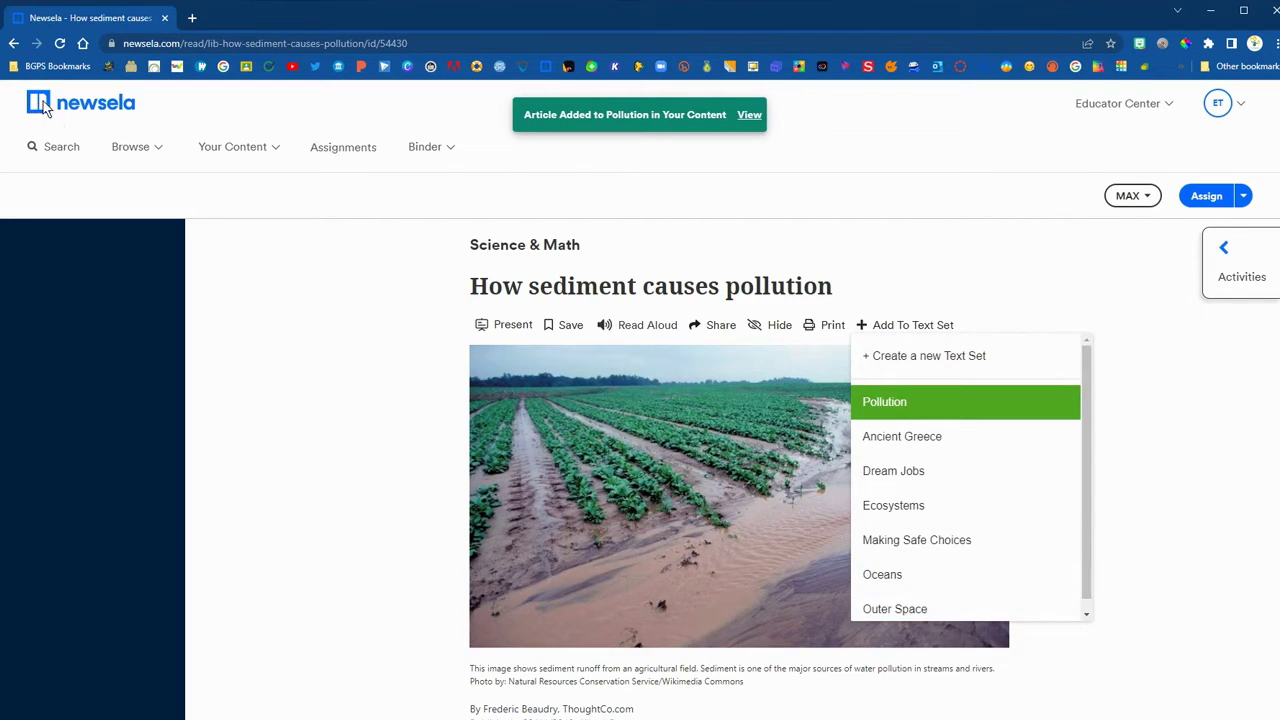
Return to the pollution search results and scroll down the list.
click(14, 44)
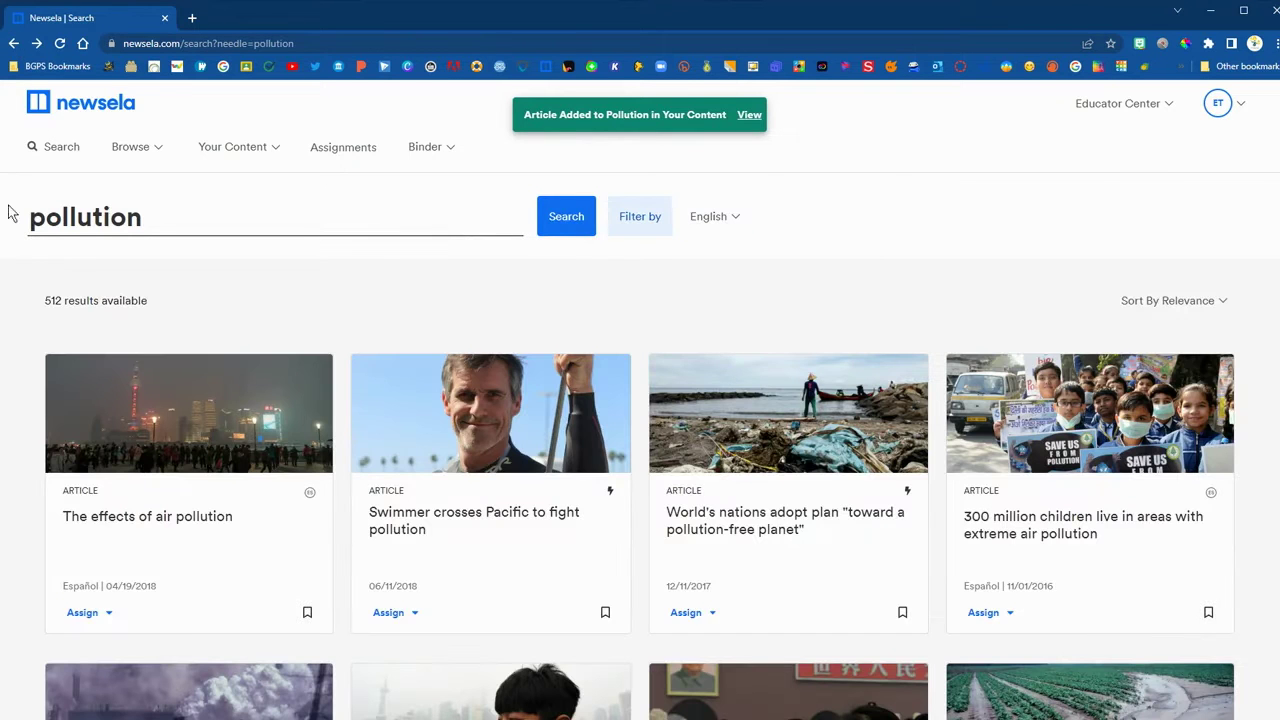
scroll(733, 425, down, 3)
scroll(733, 425, down, 2)
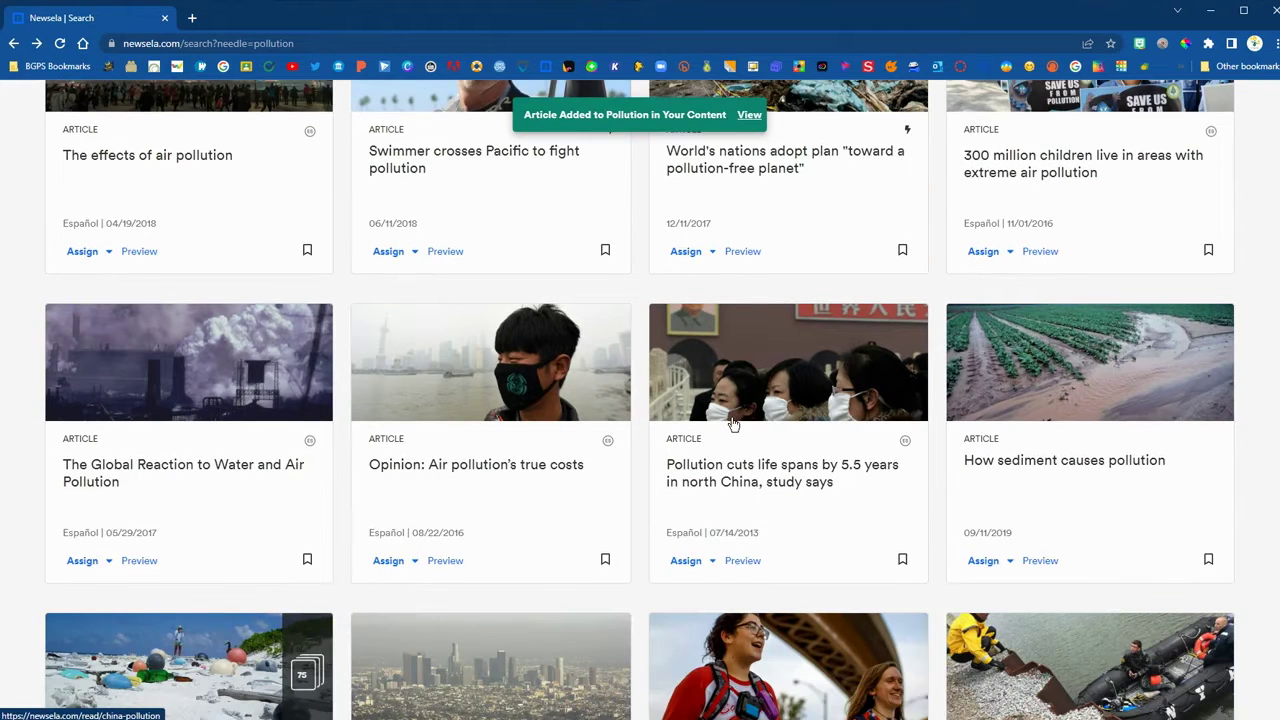
scroll(733, 425, down, 2)
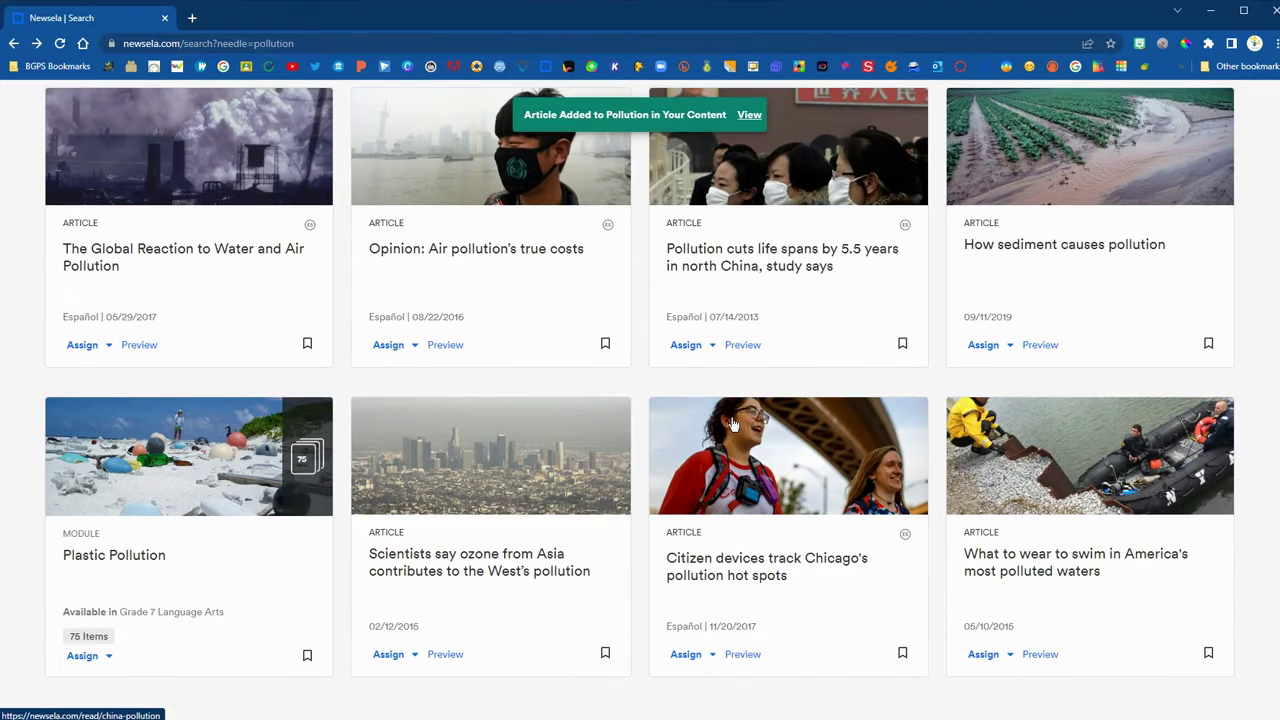
scroll(733, 425, down, 1)
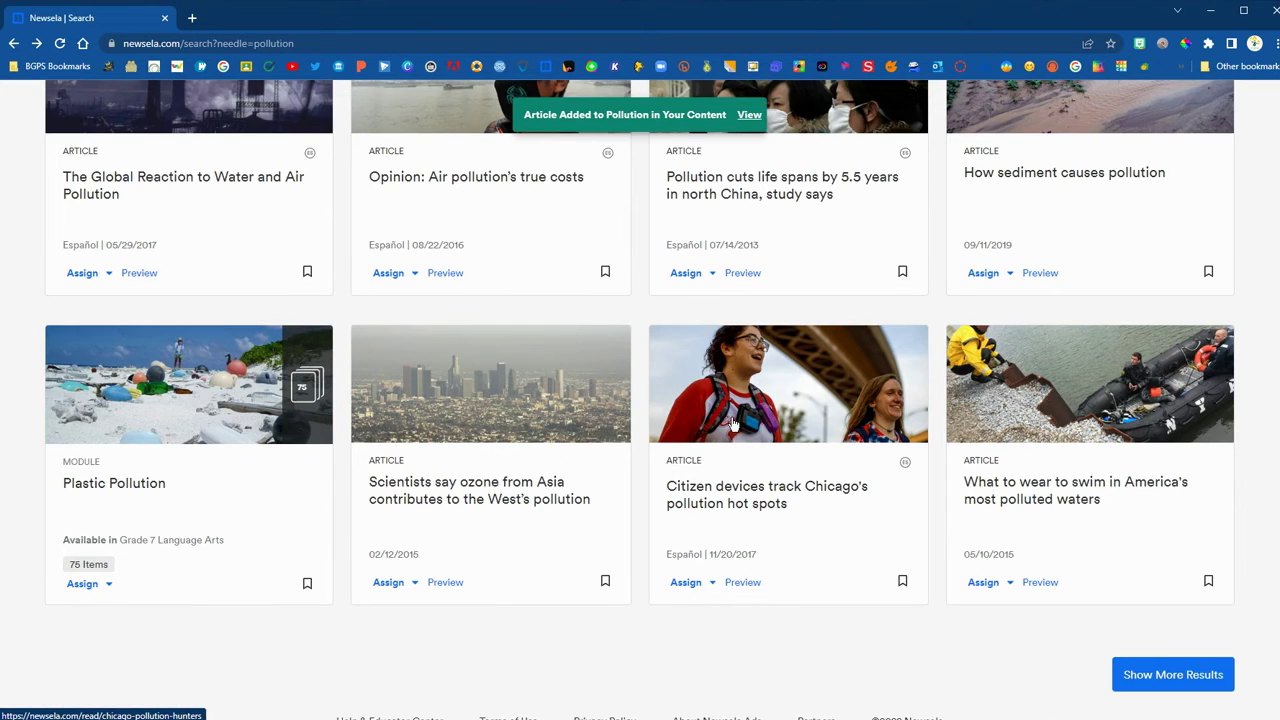
scroll(733, 425, down, 1)
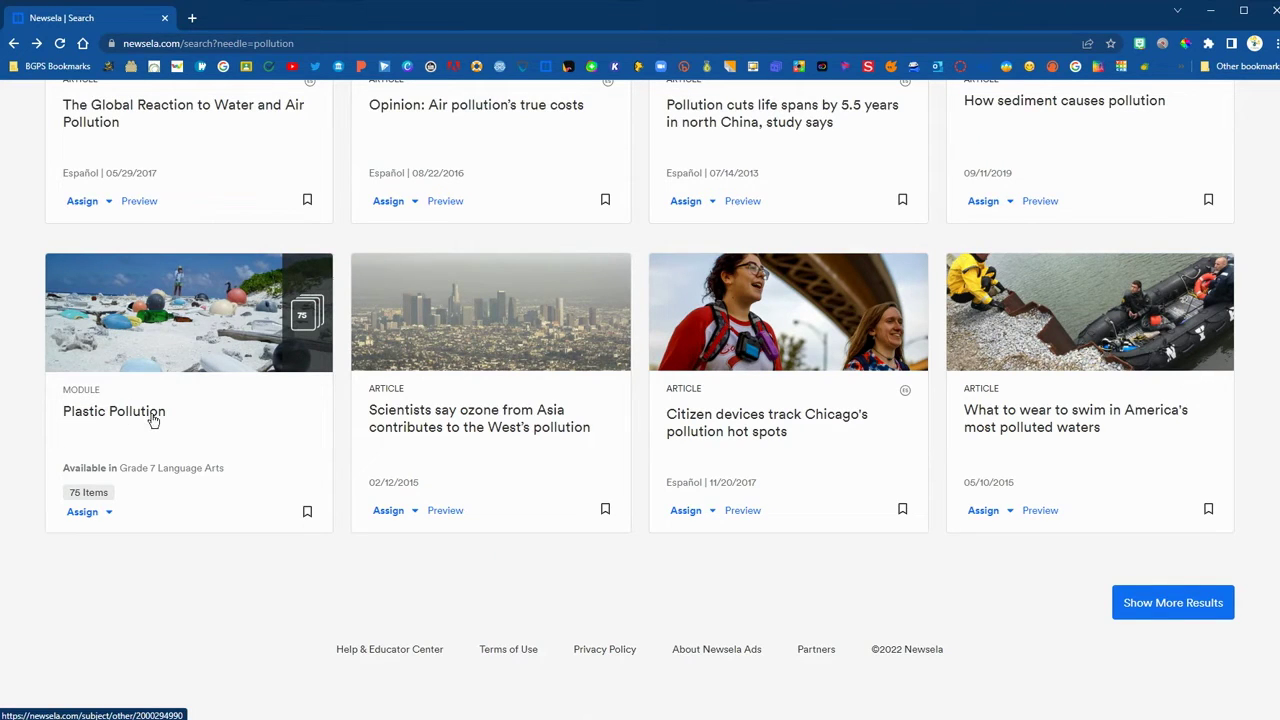
Load more results and scroll to the Student Choice: Water Pollution and Solutions card.
click(1170, 602)
scroll(785, 568, down, 3)
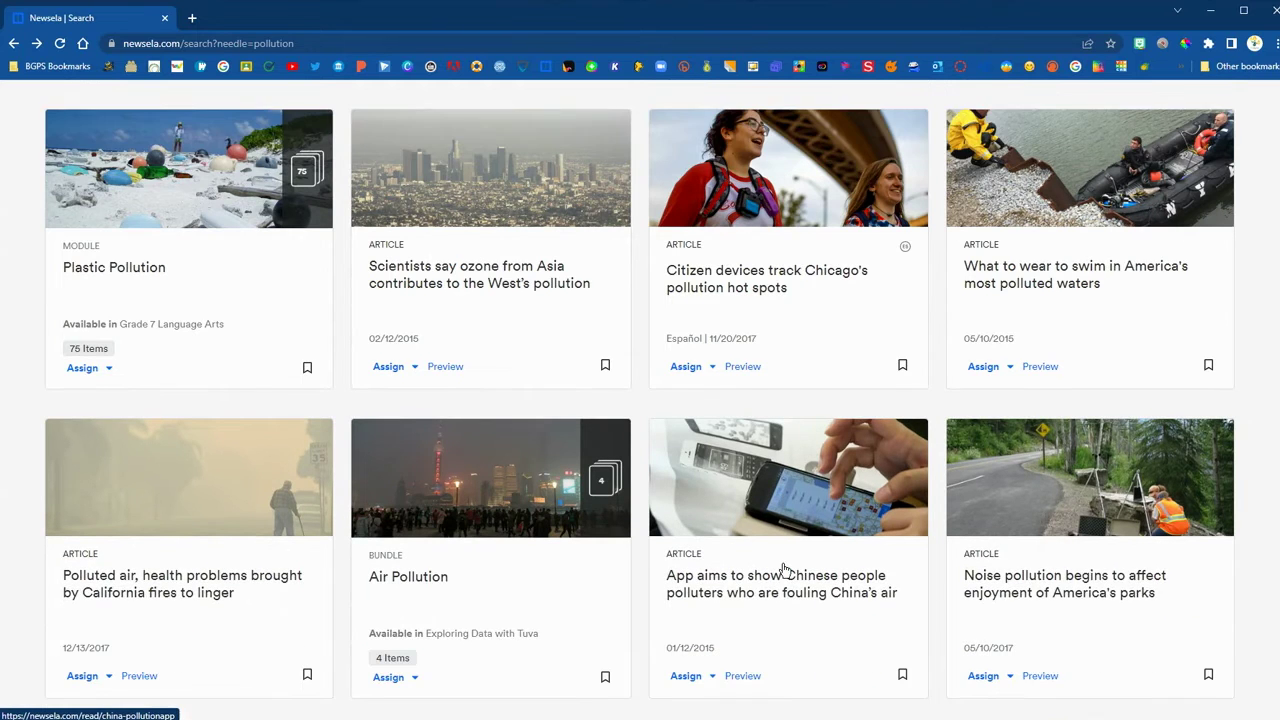
scroll(785, 568, down, 1)
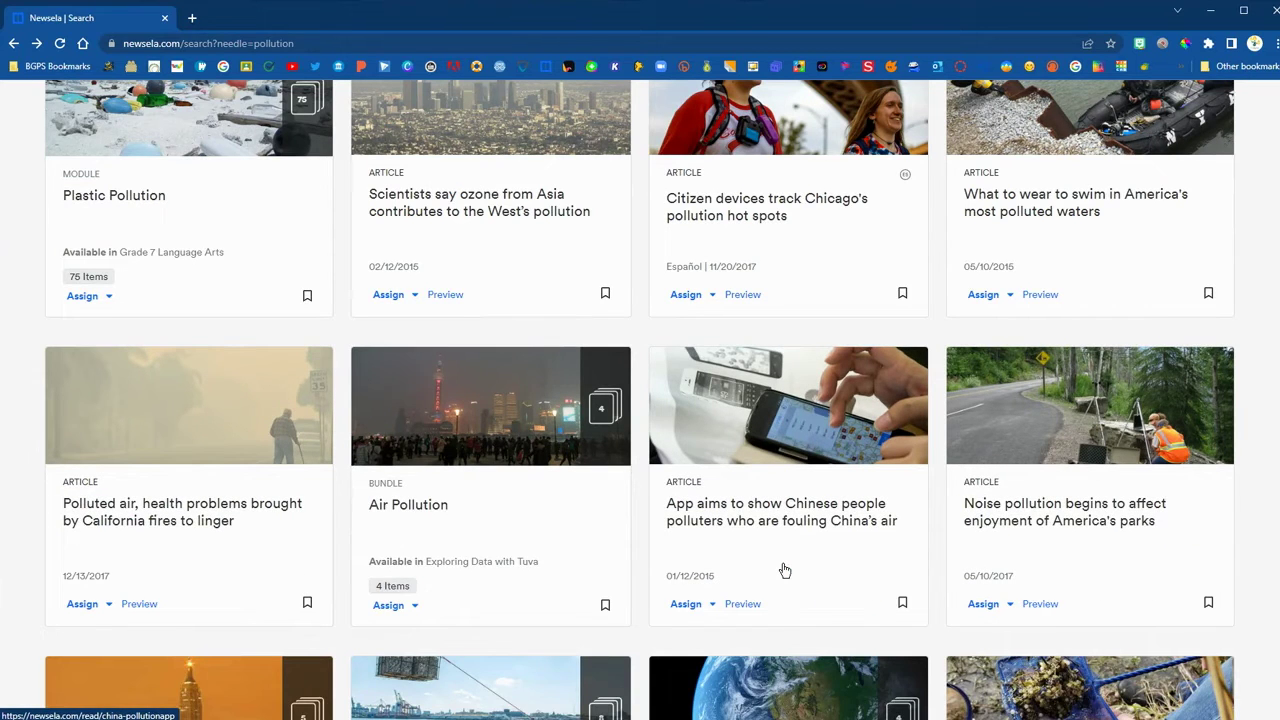
scroll(784, 570, down, 2)
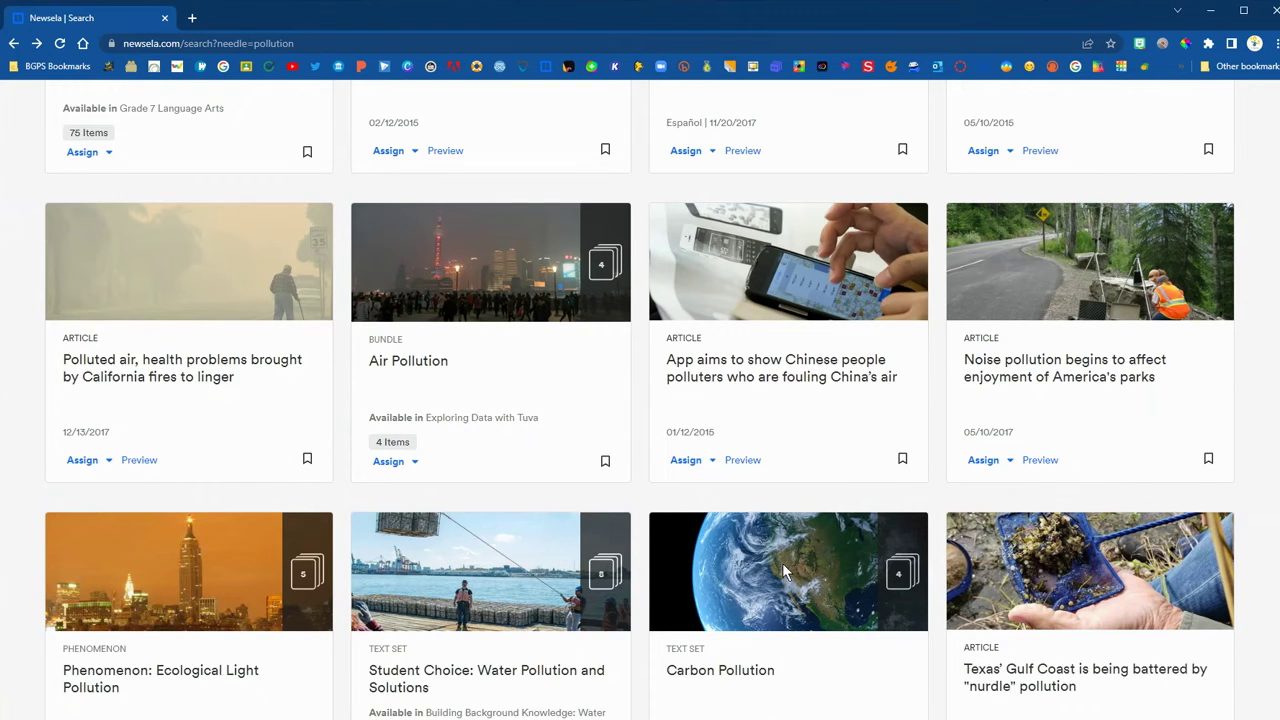
scroll(782, 568, down, 2)
scroll(785, 570, down, 1)
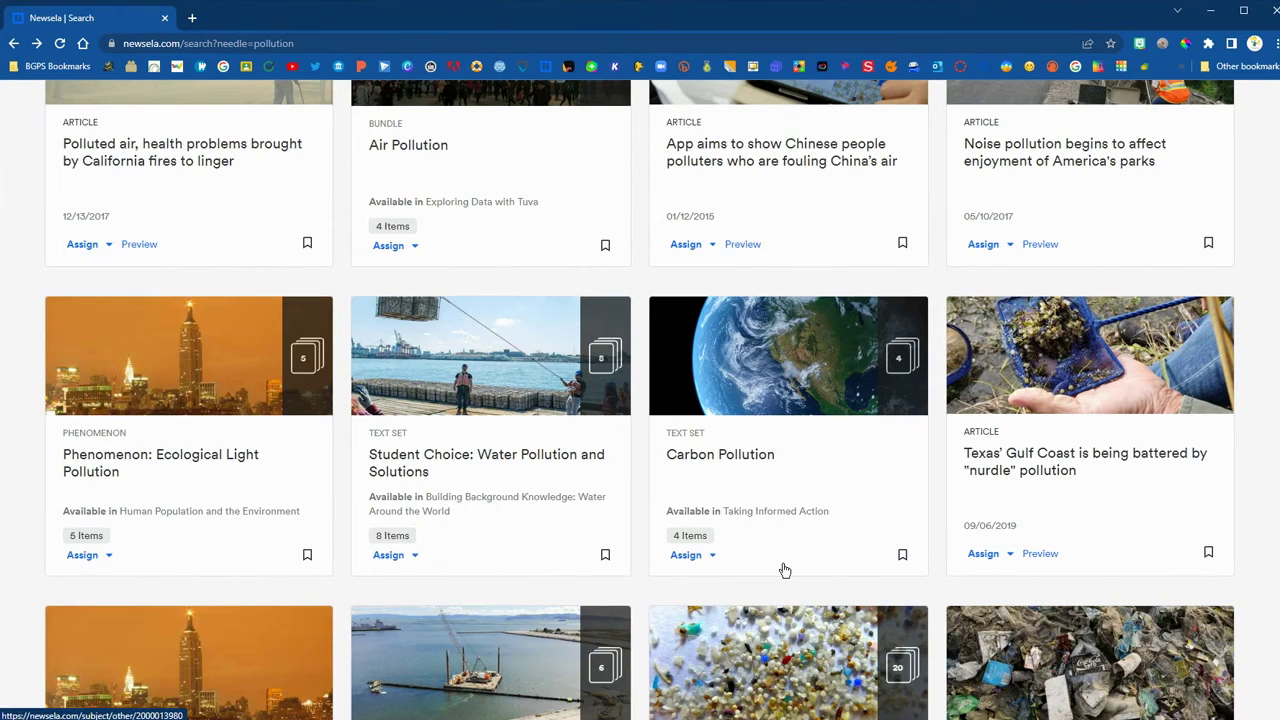
scroll(785, 570, down, 1)
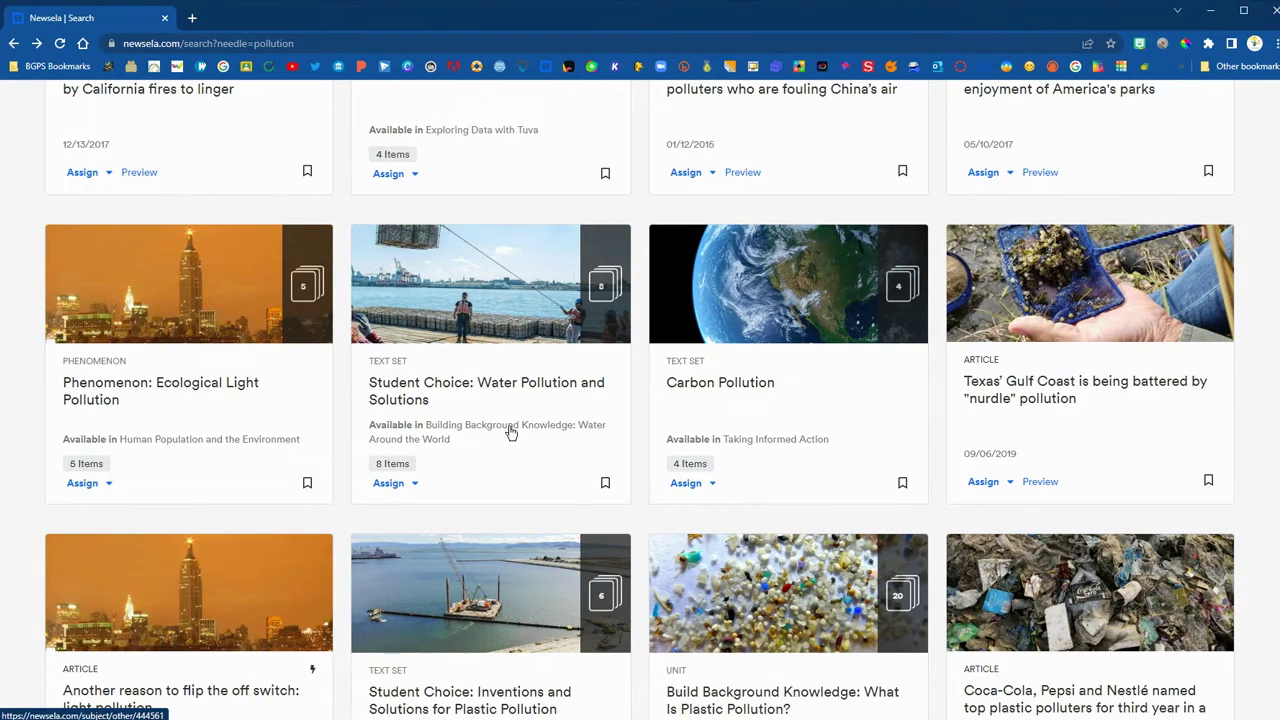
Open the Student Choice: Water Pollution and Solutions text set in a new tab.
right_click(467, 389)
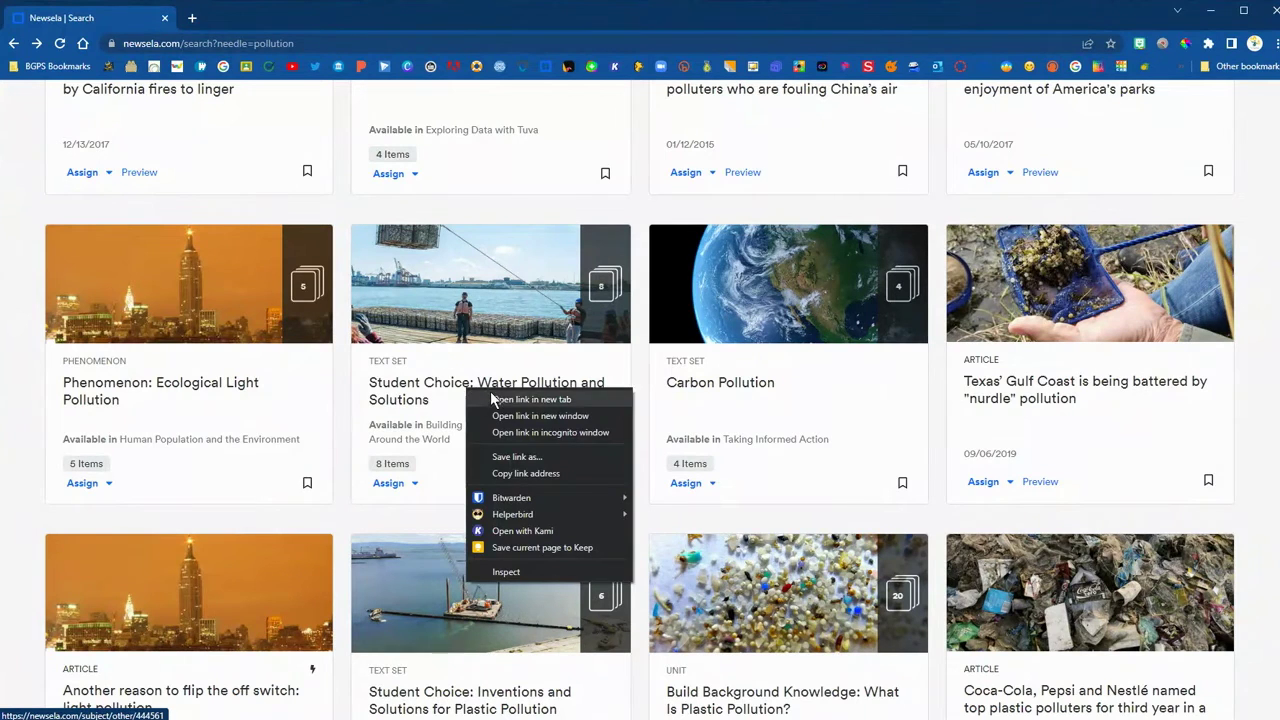
click(530, 399)
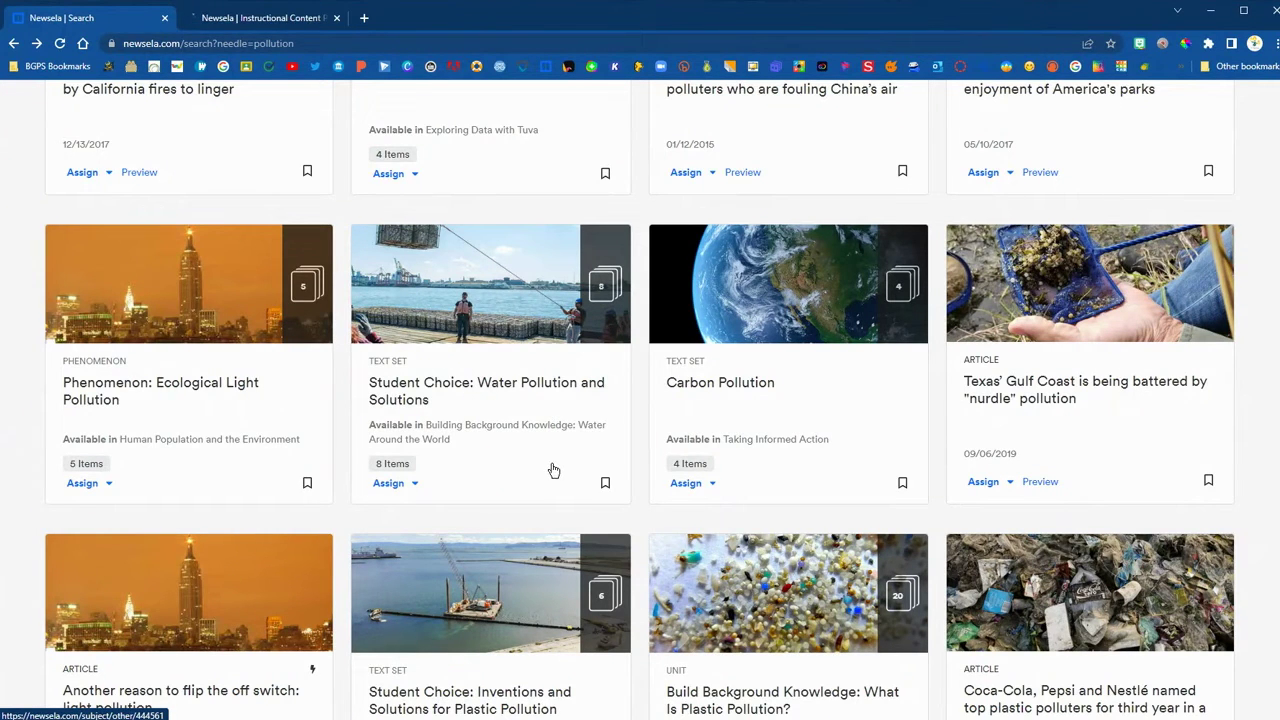
scroll(553, 470, down, 2)
scroll(553, 470, down, 1)
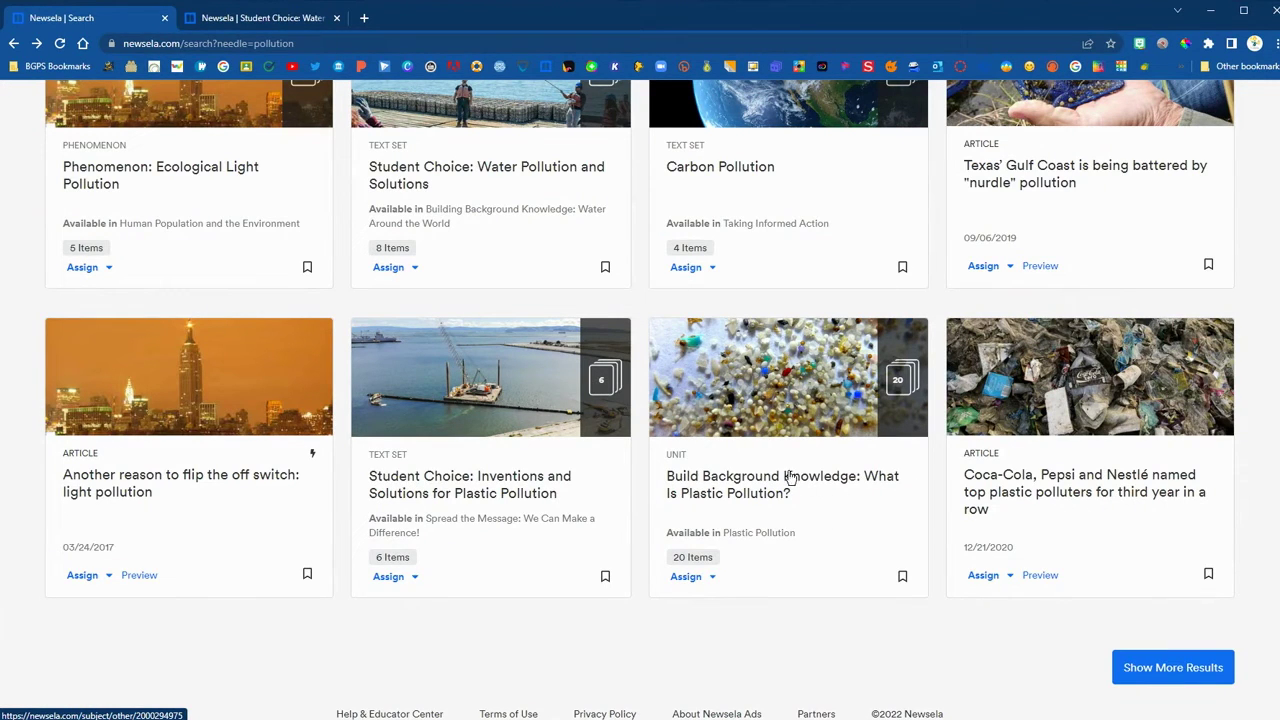
Add the Coca-Cola, Pepsi and Nestlé polluters article to Pollution, then switch to the Water Pollution tab.
click(1074, 484)
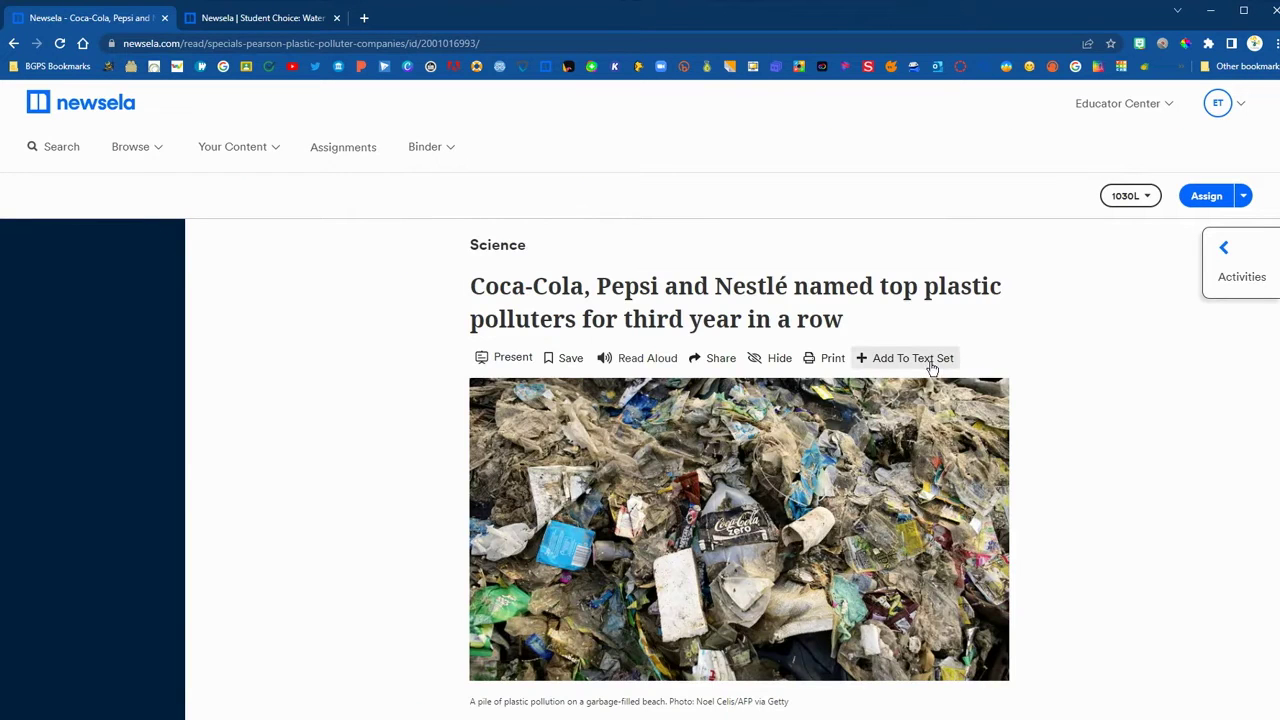
click(930, 367)
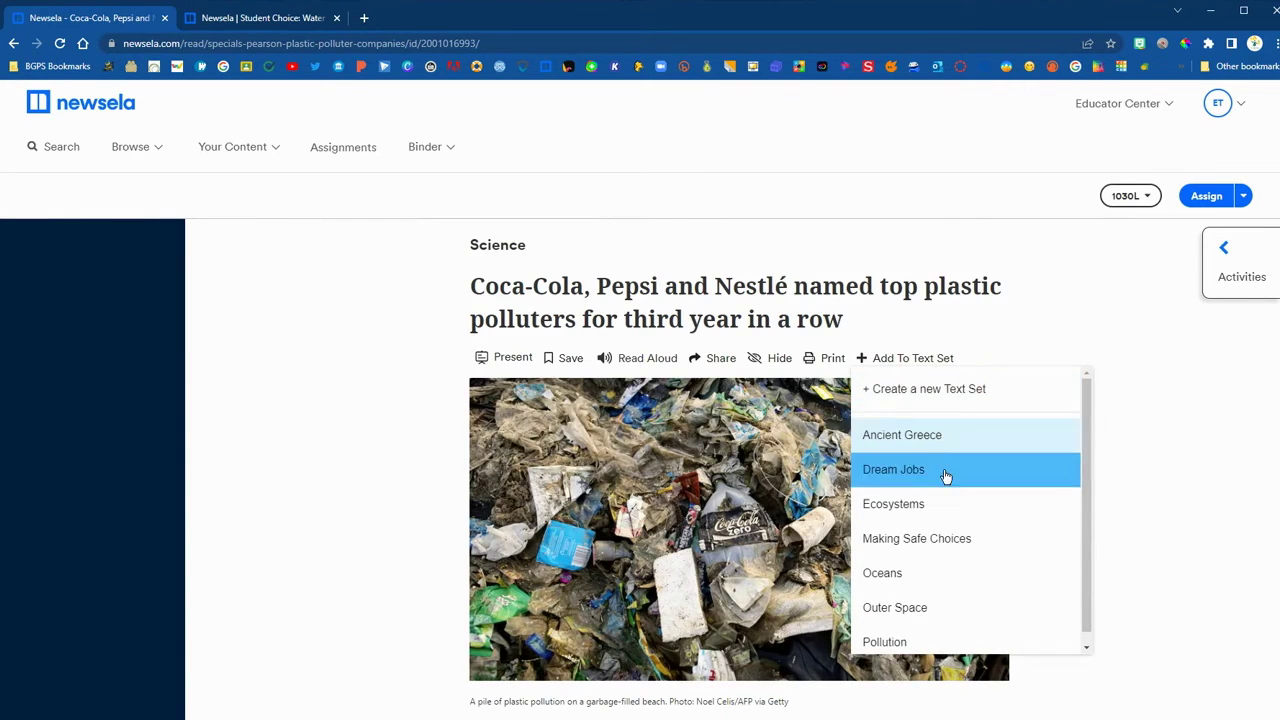
click(943, 642)
click(342, 250)
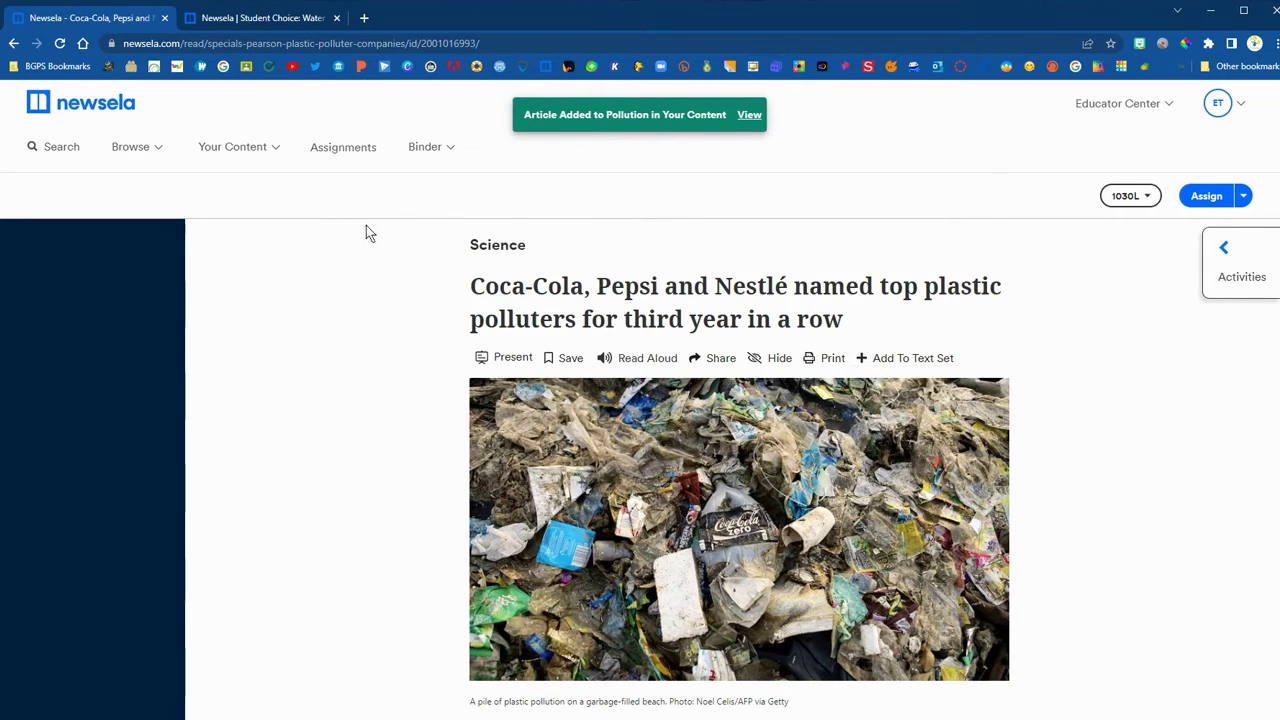
click(288, 18)
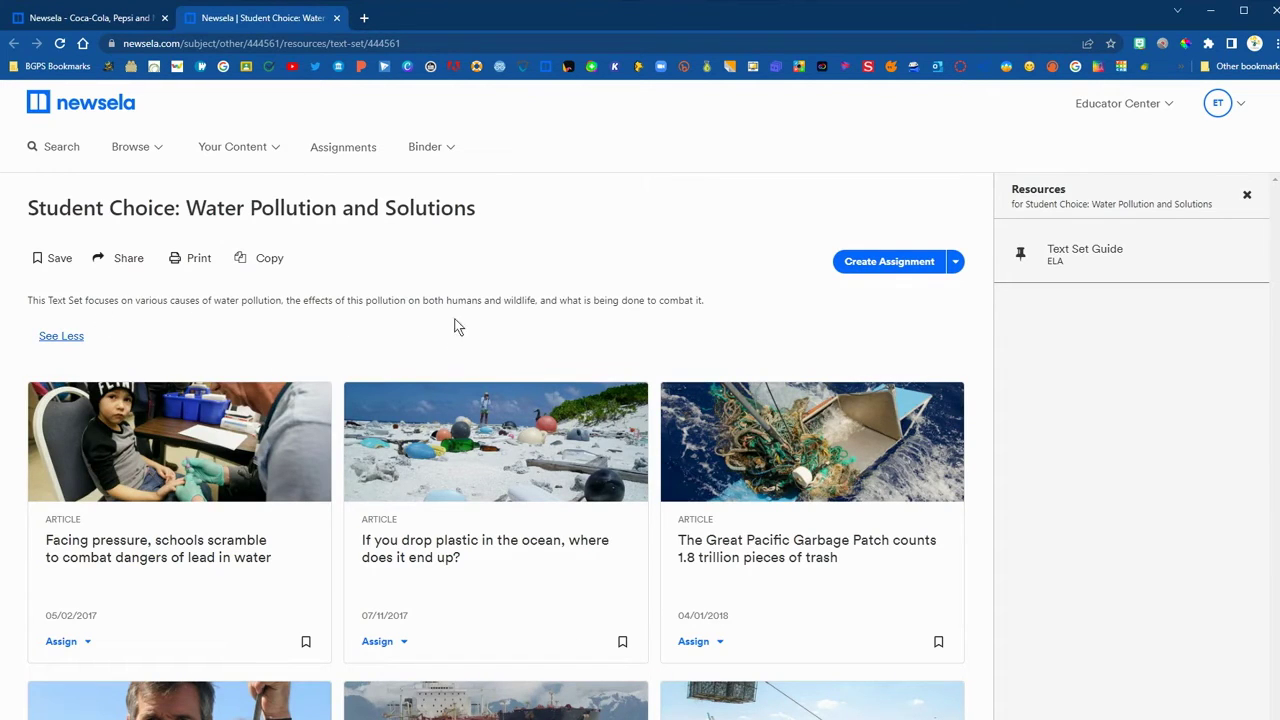
Add the 'If you drop plastic in the ocean' article to the Pollution text set.
scroll(734, 375, down, 1)
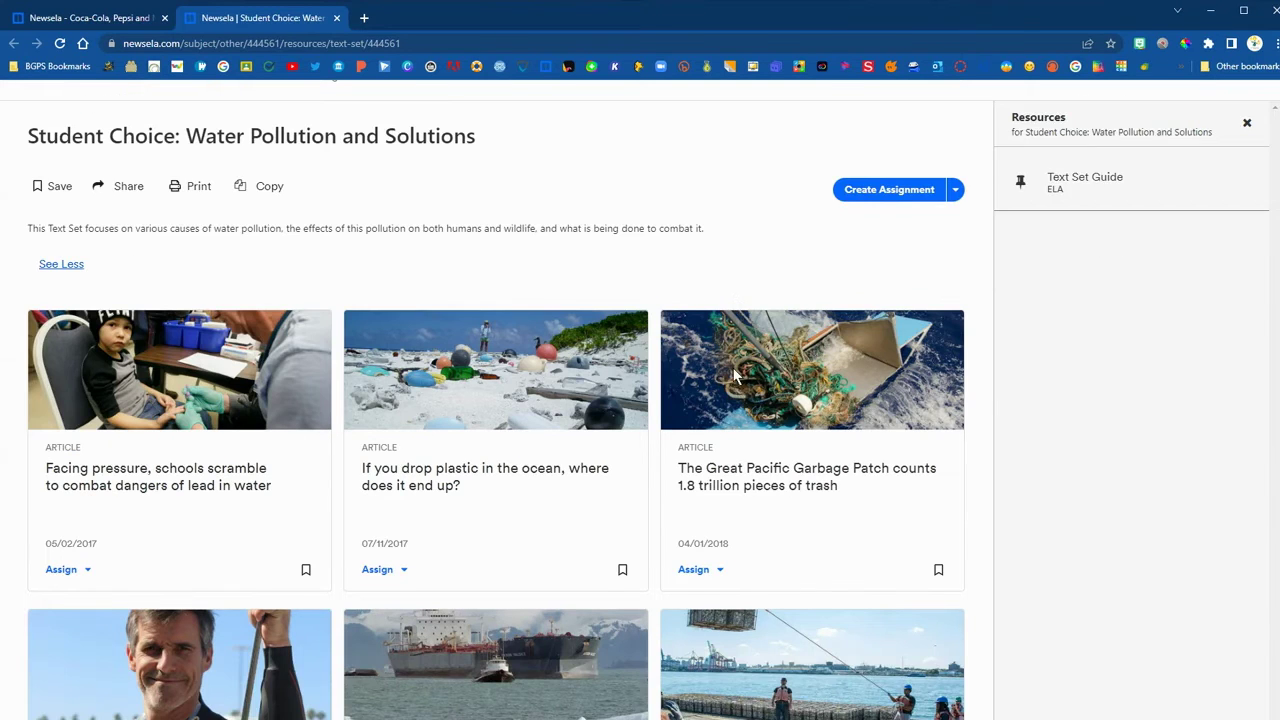
scroll(734, 375, down, 1)
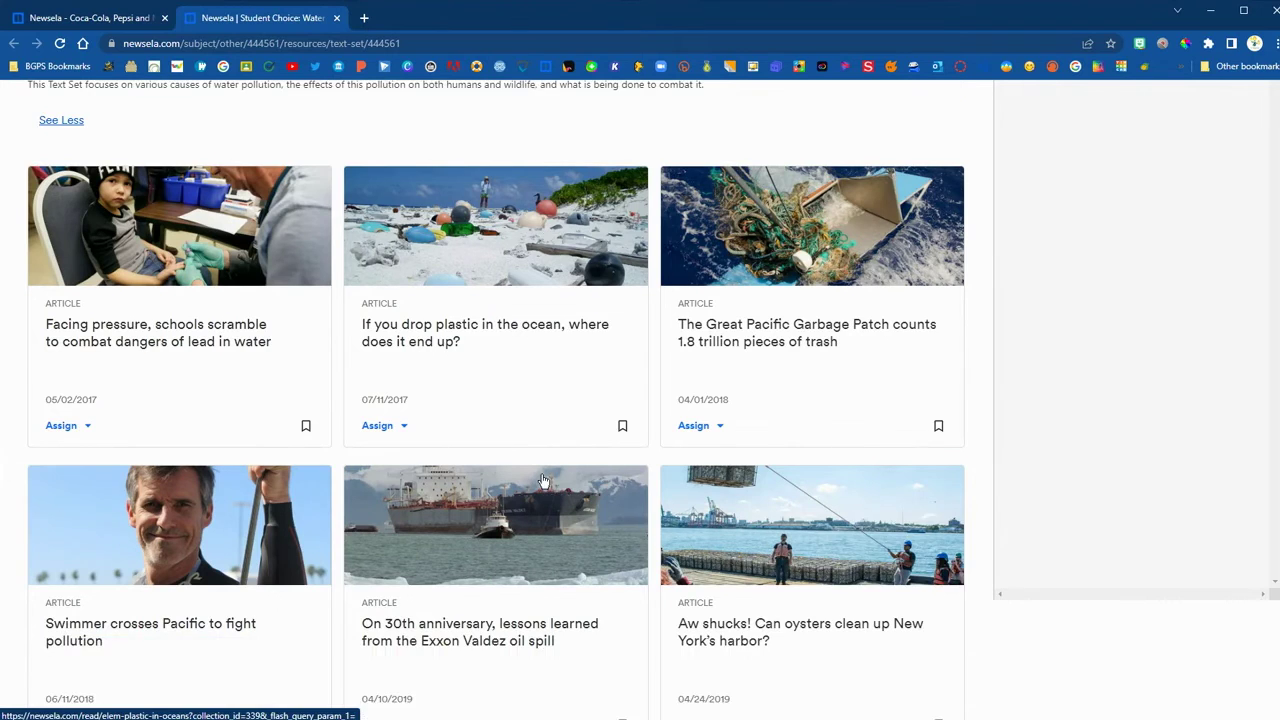
scroll(543, 482, down, 3)
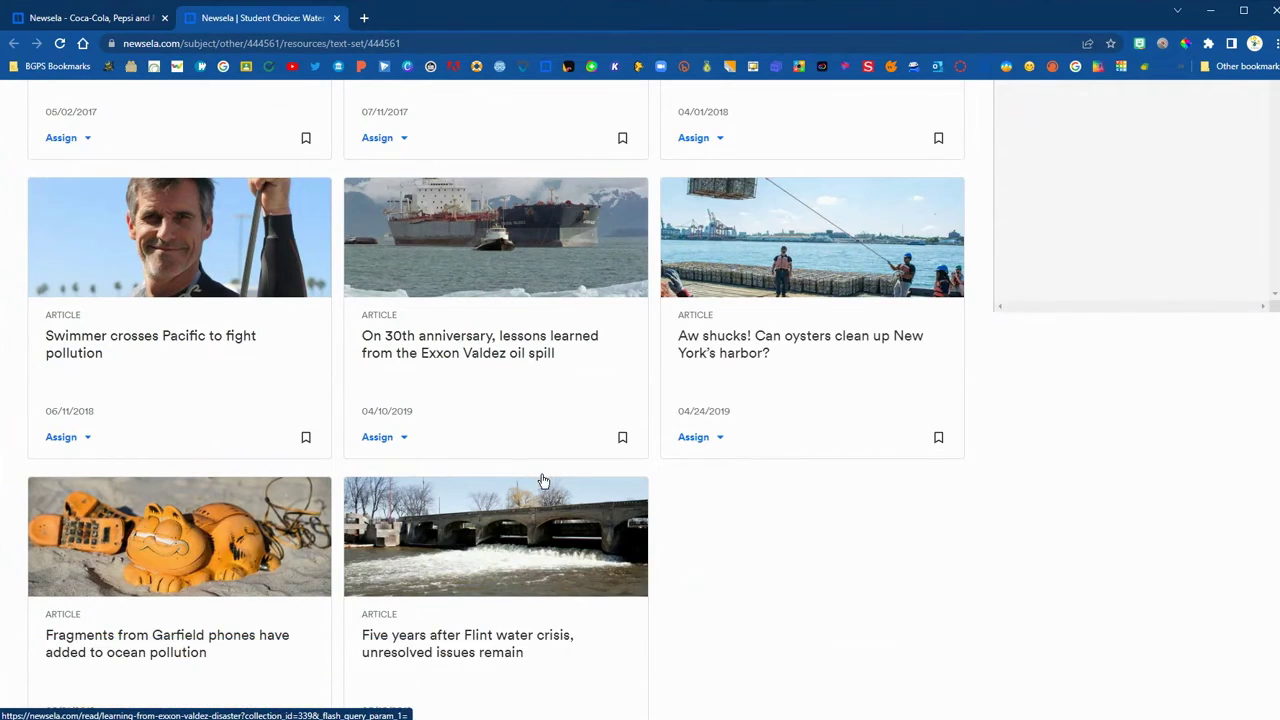
scroll(543, 482, down, 1)
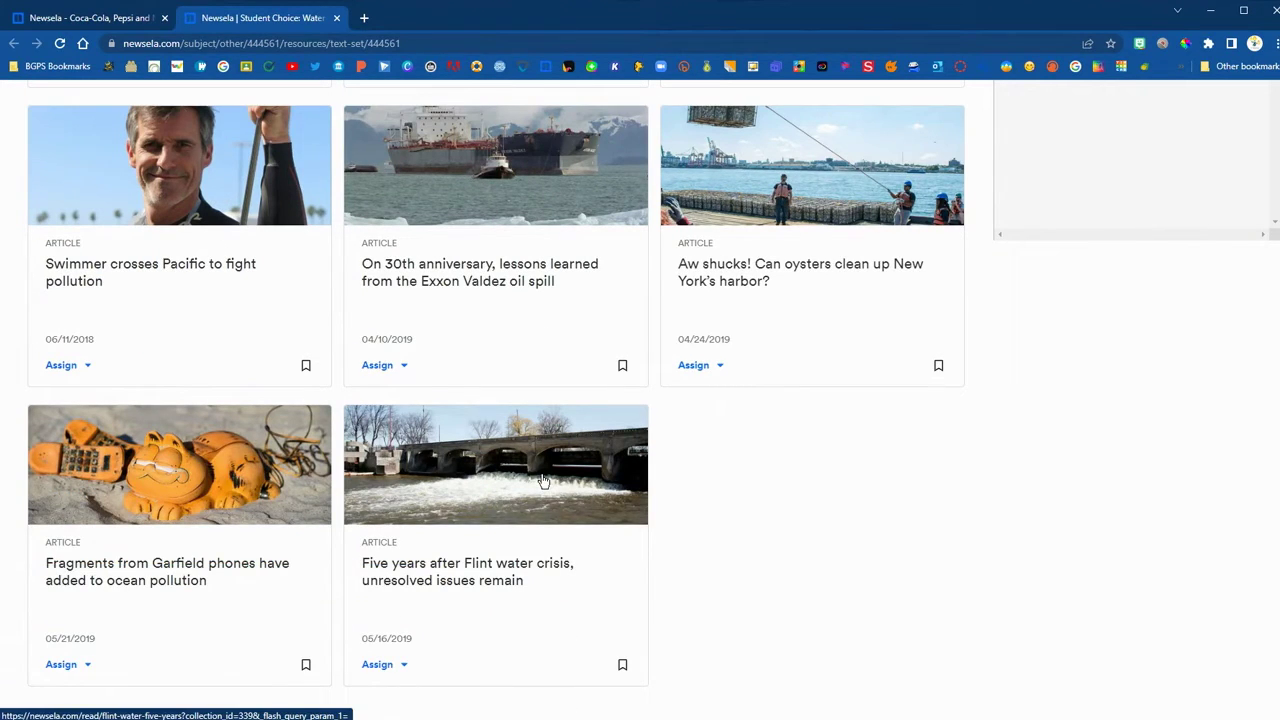
scroll(543, 482, up, 5)
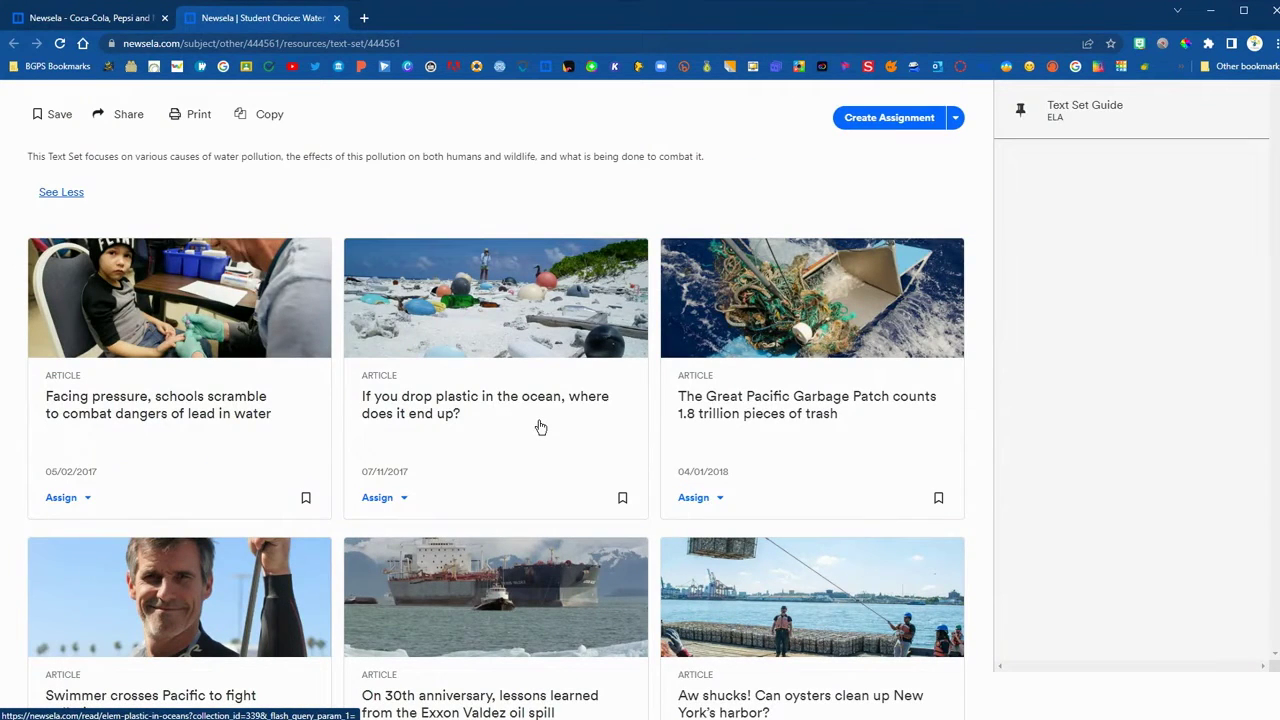
click(540, 427)
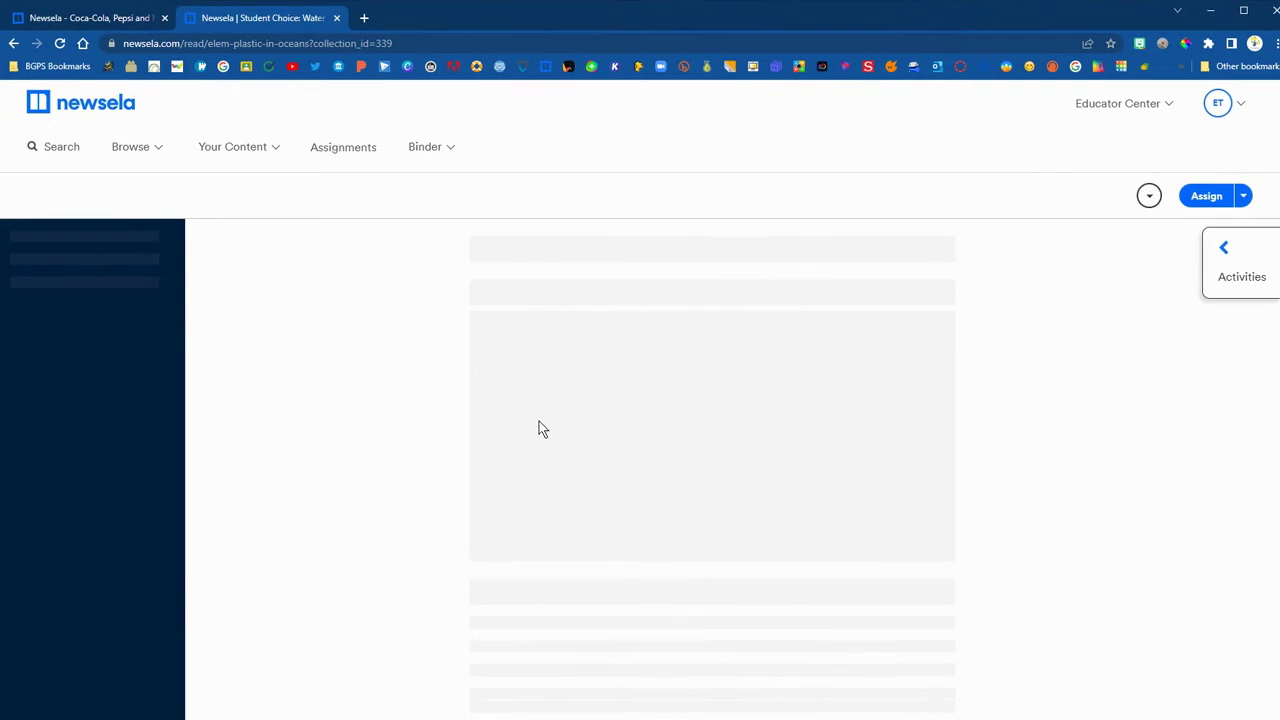
click(918, 362)
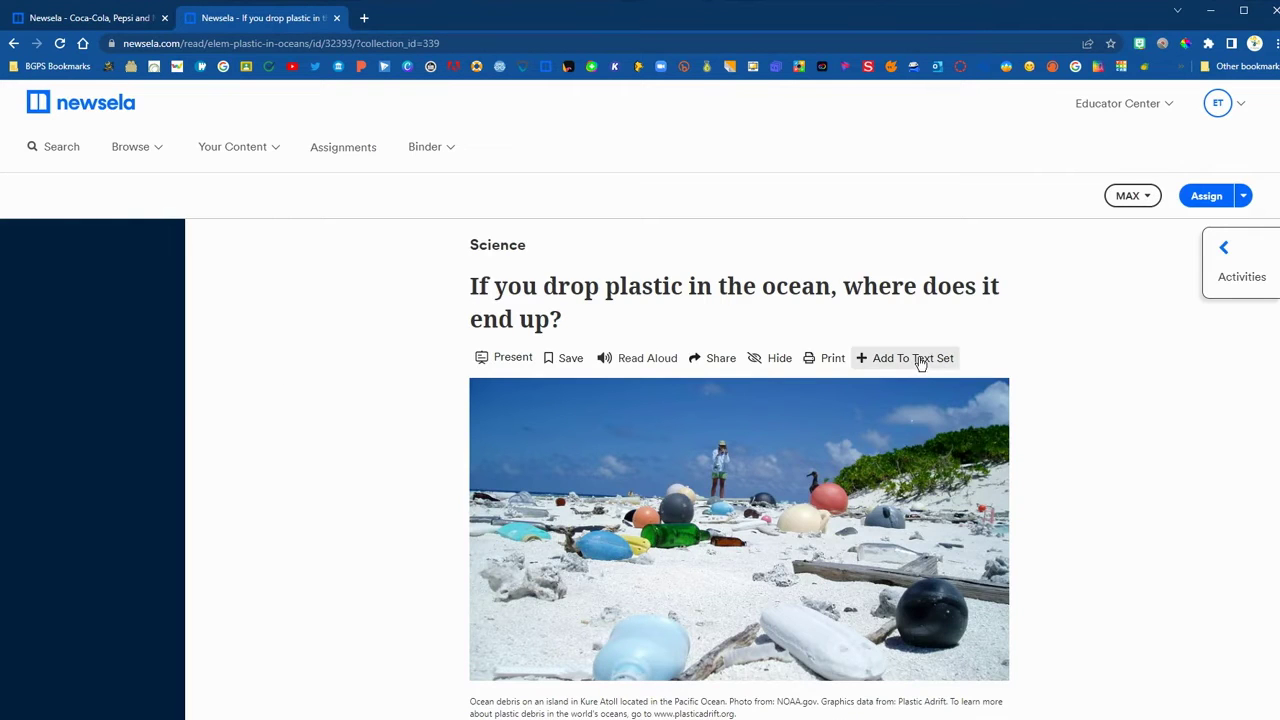
click(918, 642)
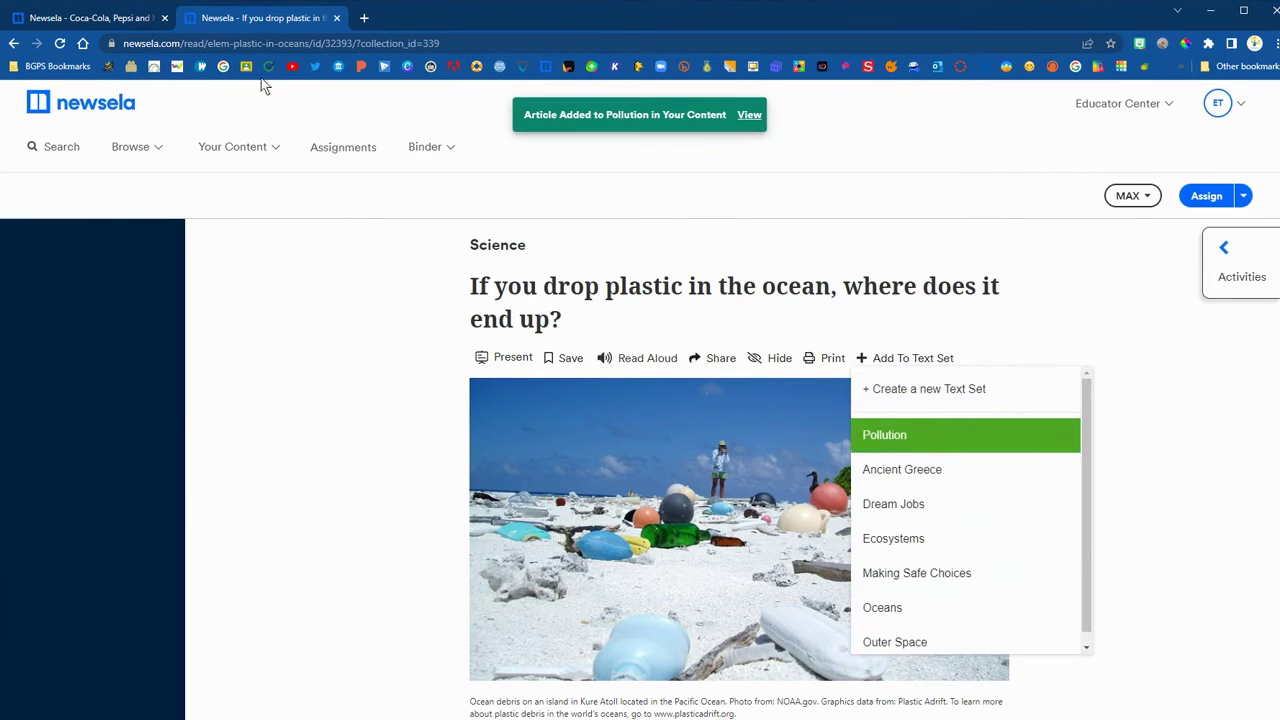
Add the Exxon Valdez oil spill article to Pollution, then return to the Newsela home page.
click(13, 43)
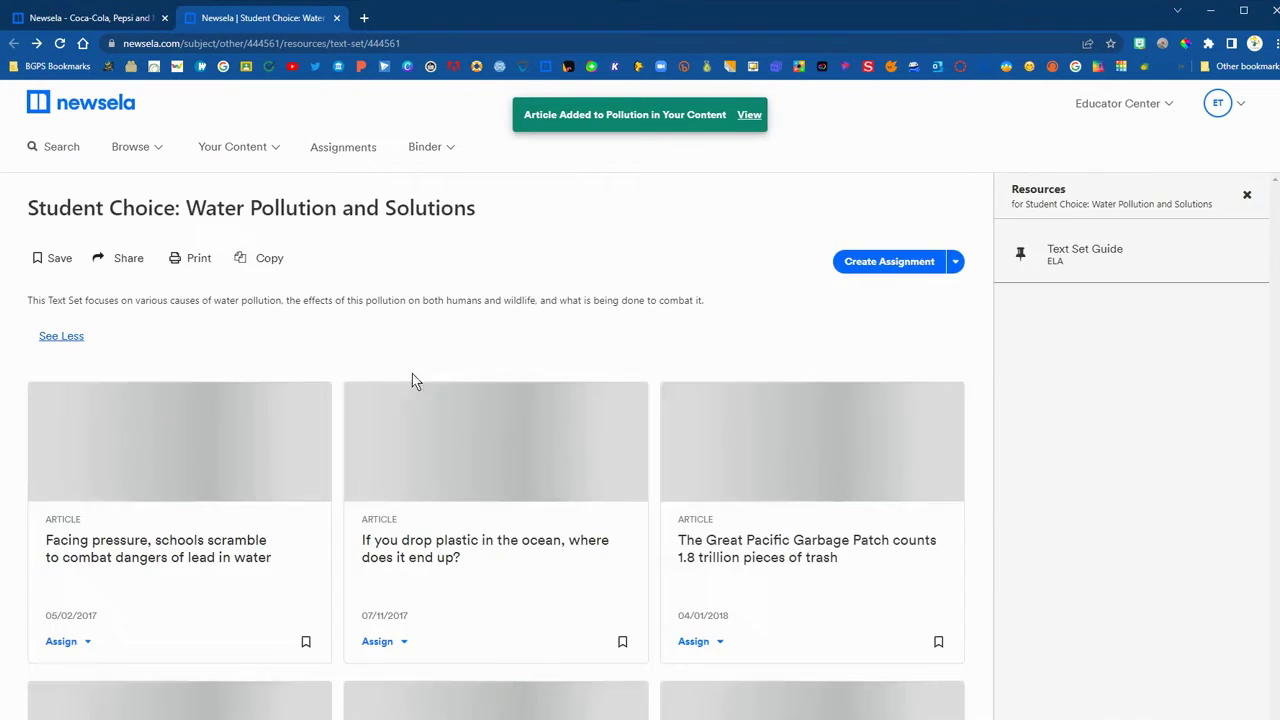
scroll(507, 502, down, 3)
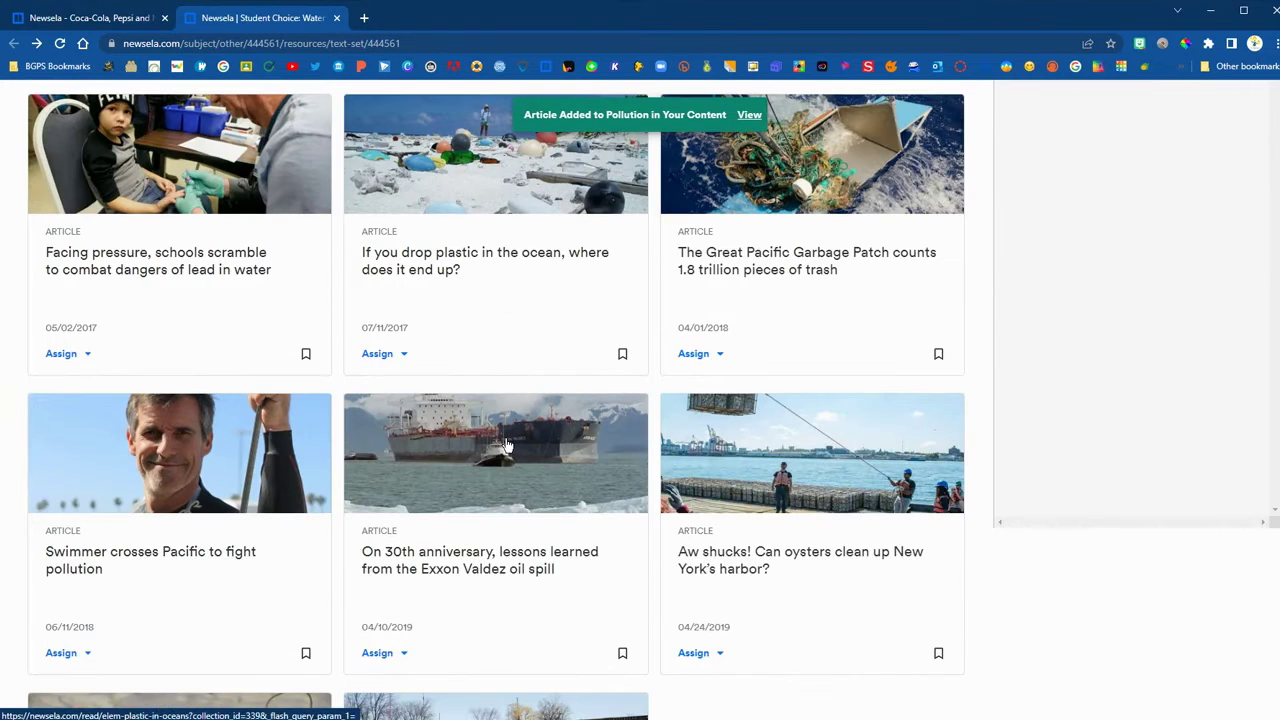
click(502, 542)
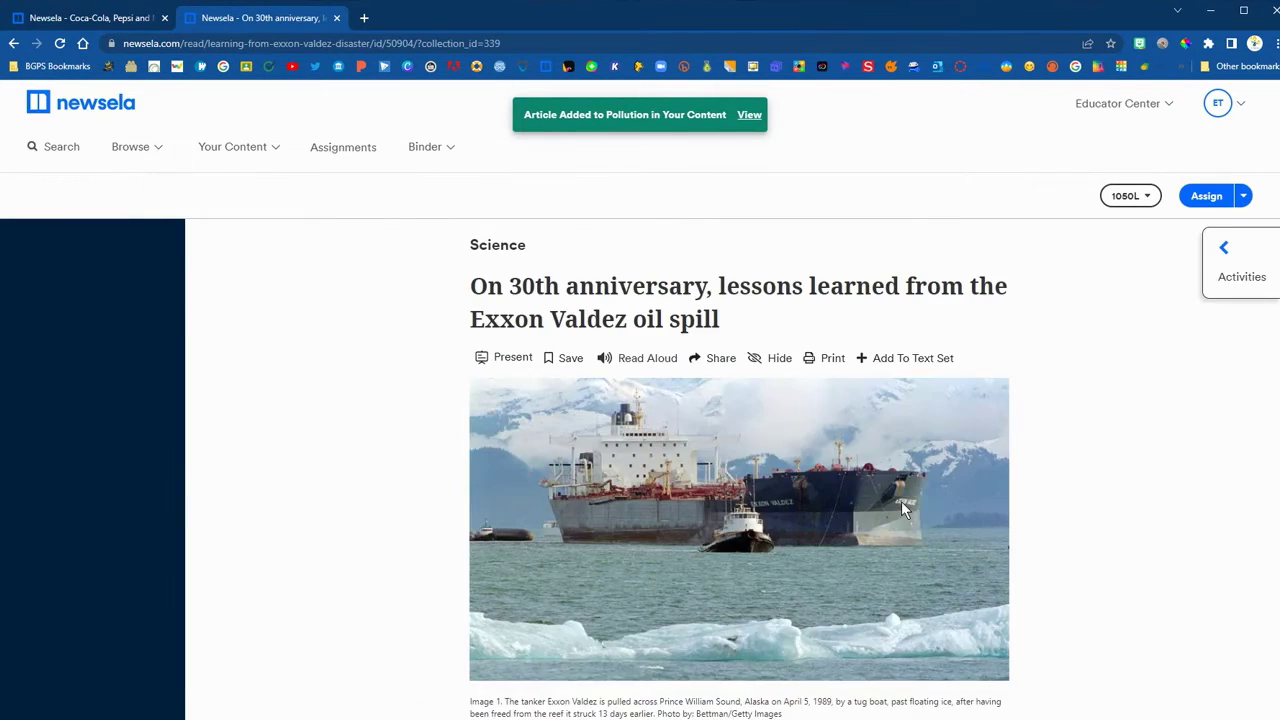
click(889, 357)
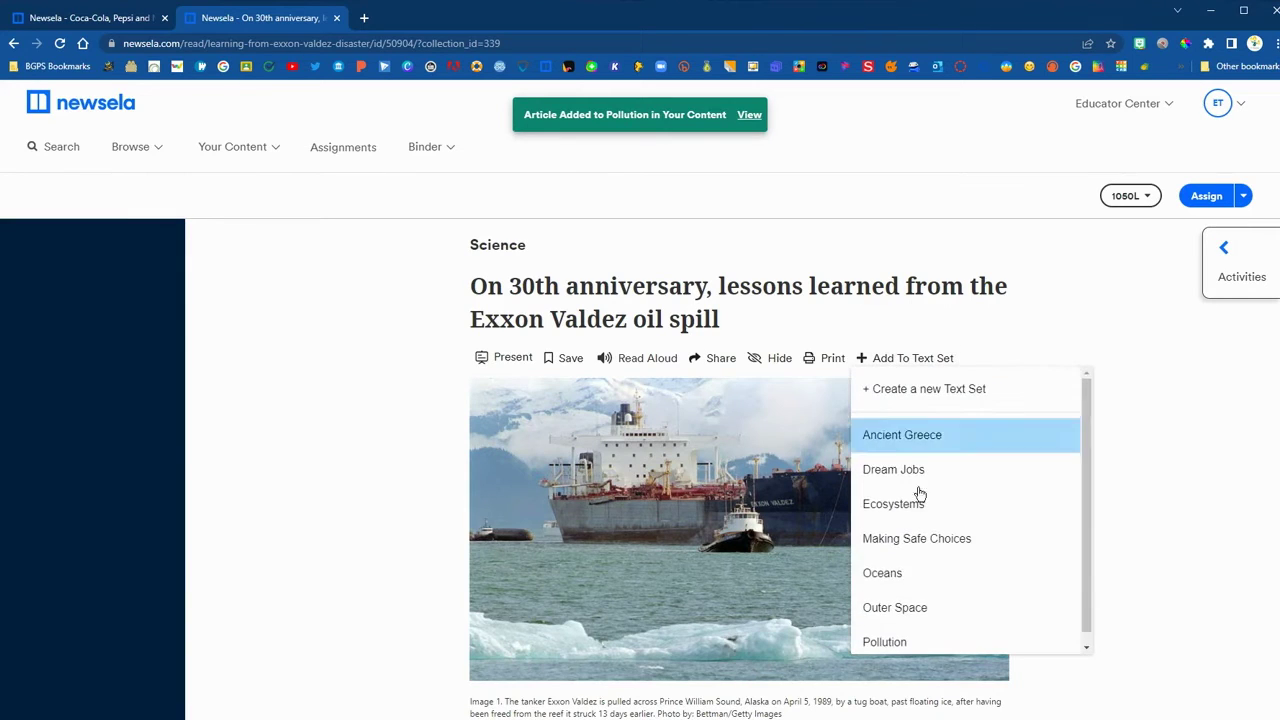
click(890, 626)
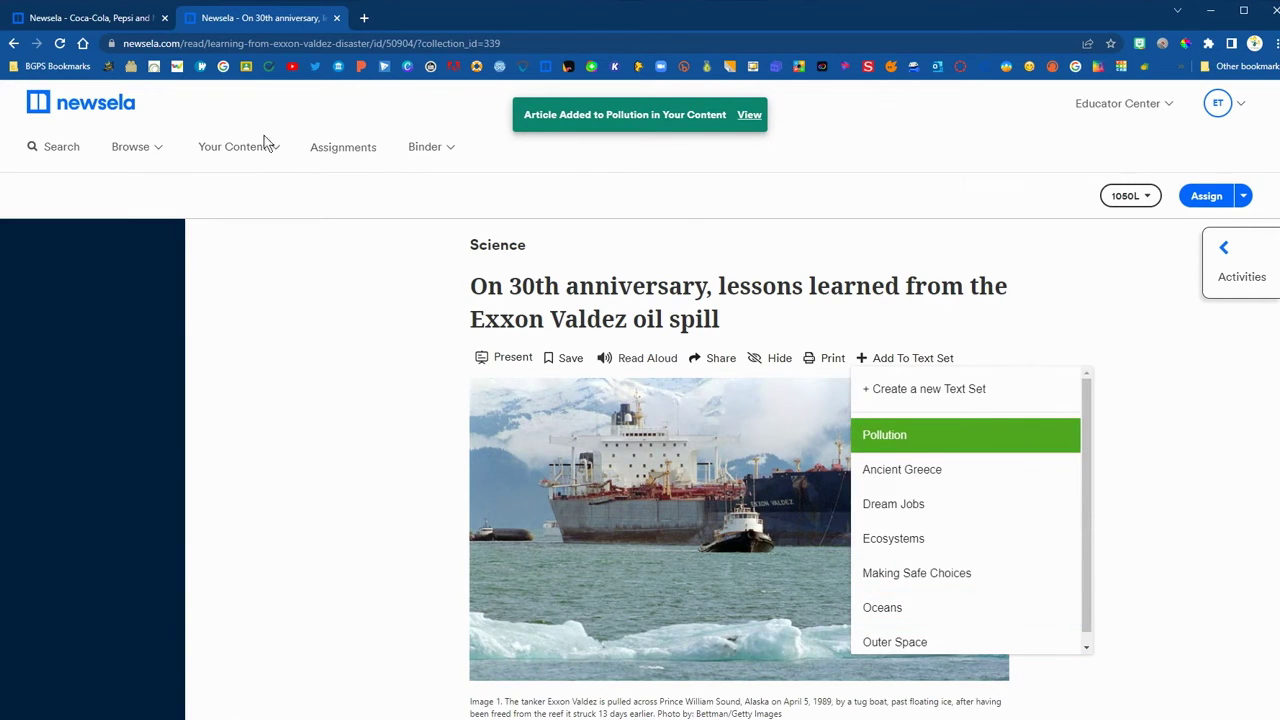
click(336, 18)
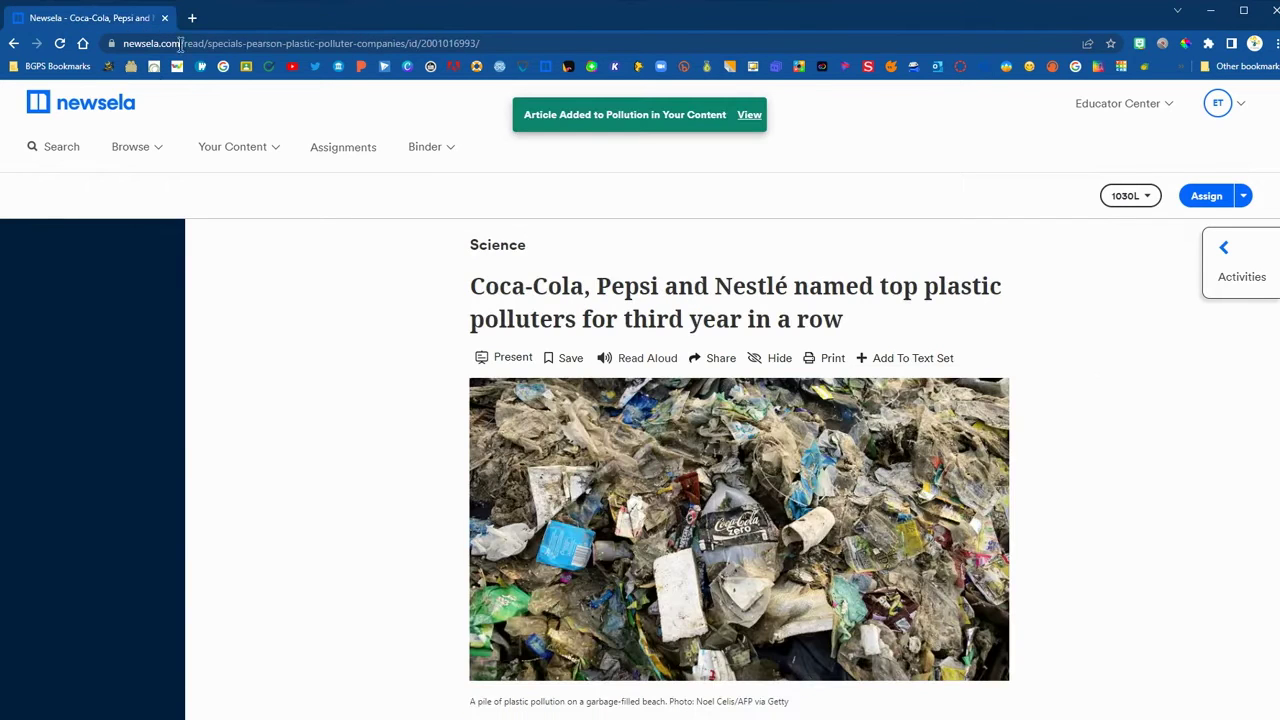
click(74, 113)
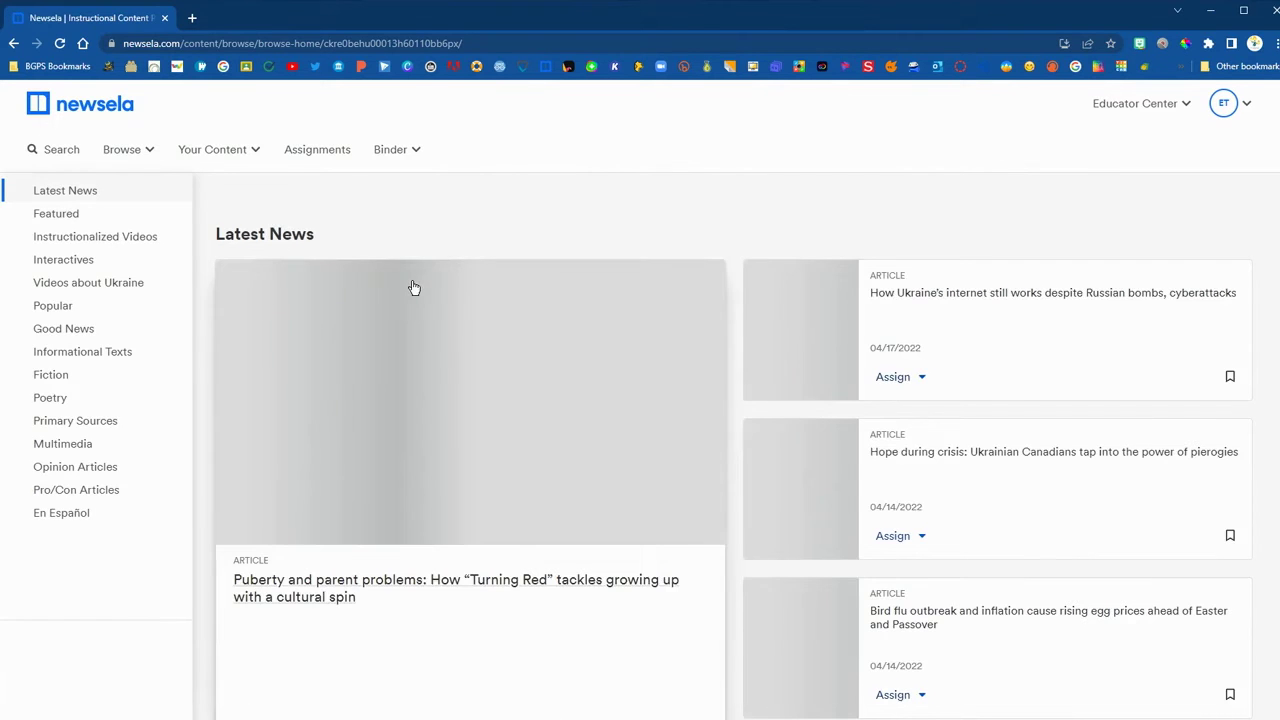
List the text sets created by you under Your Content and open Pollution.
click(253, 155)
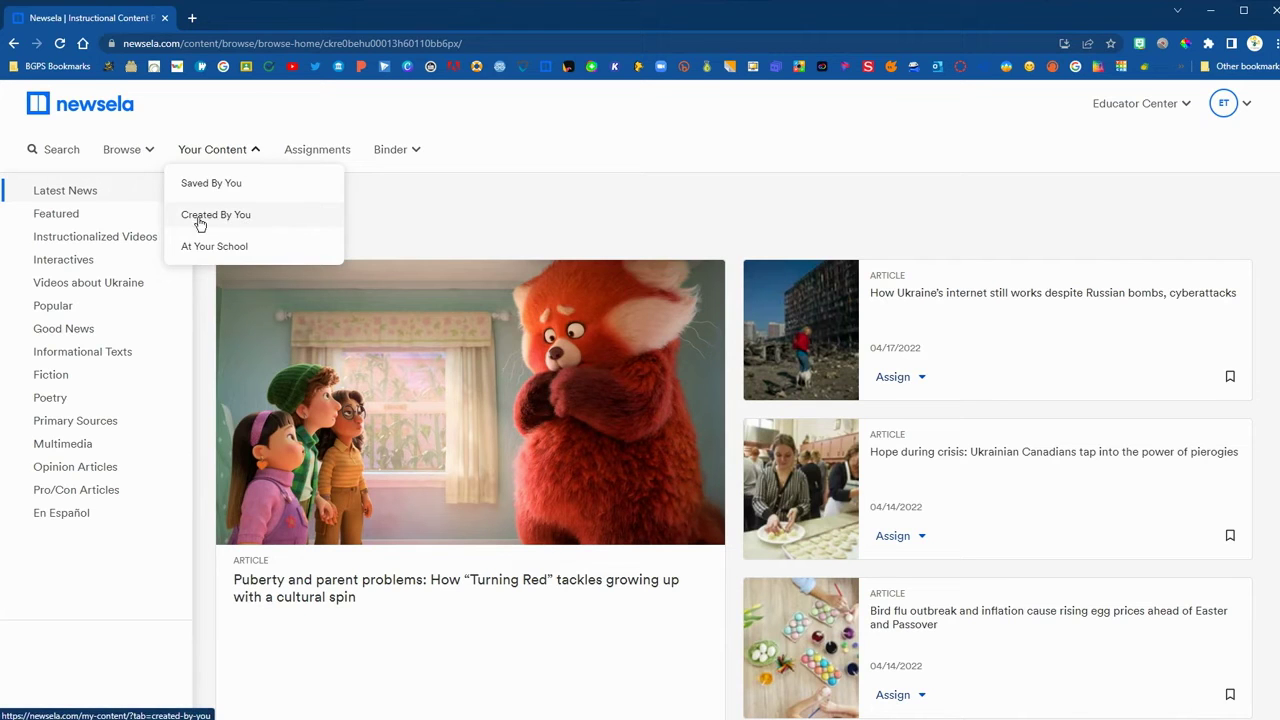
click(248, 219)
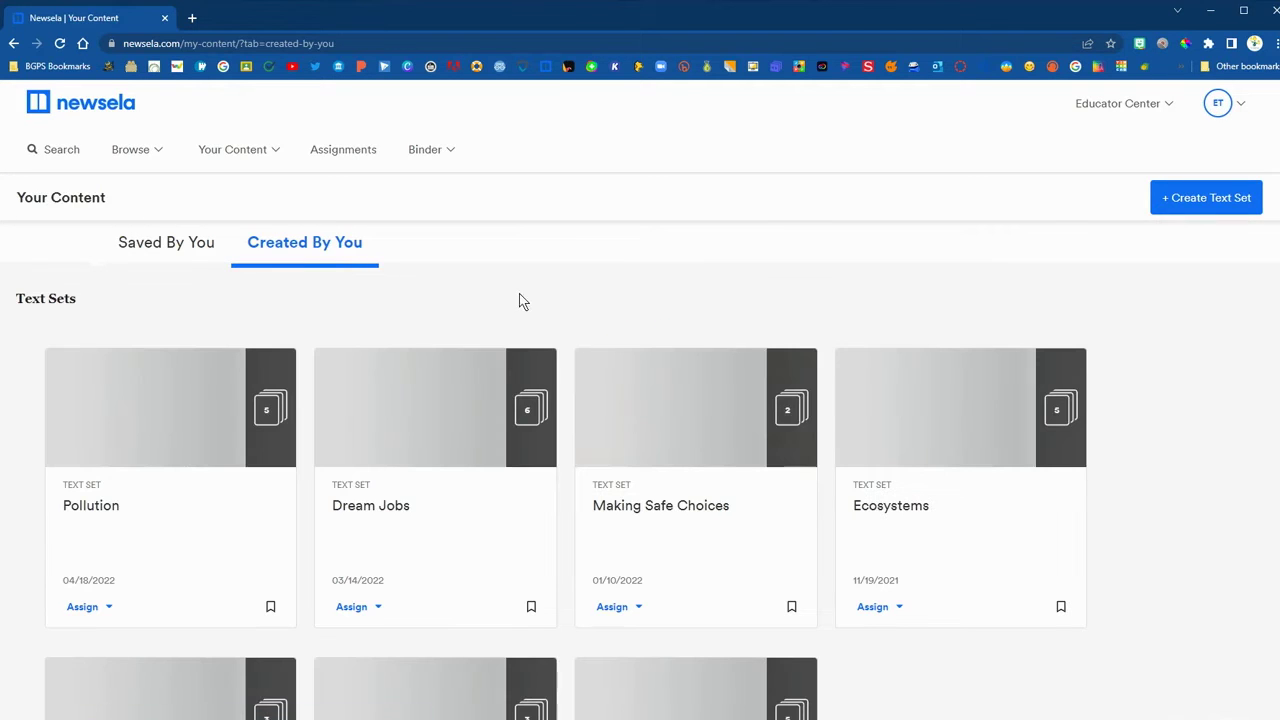
scroll(559, 305, down, 1)
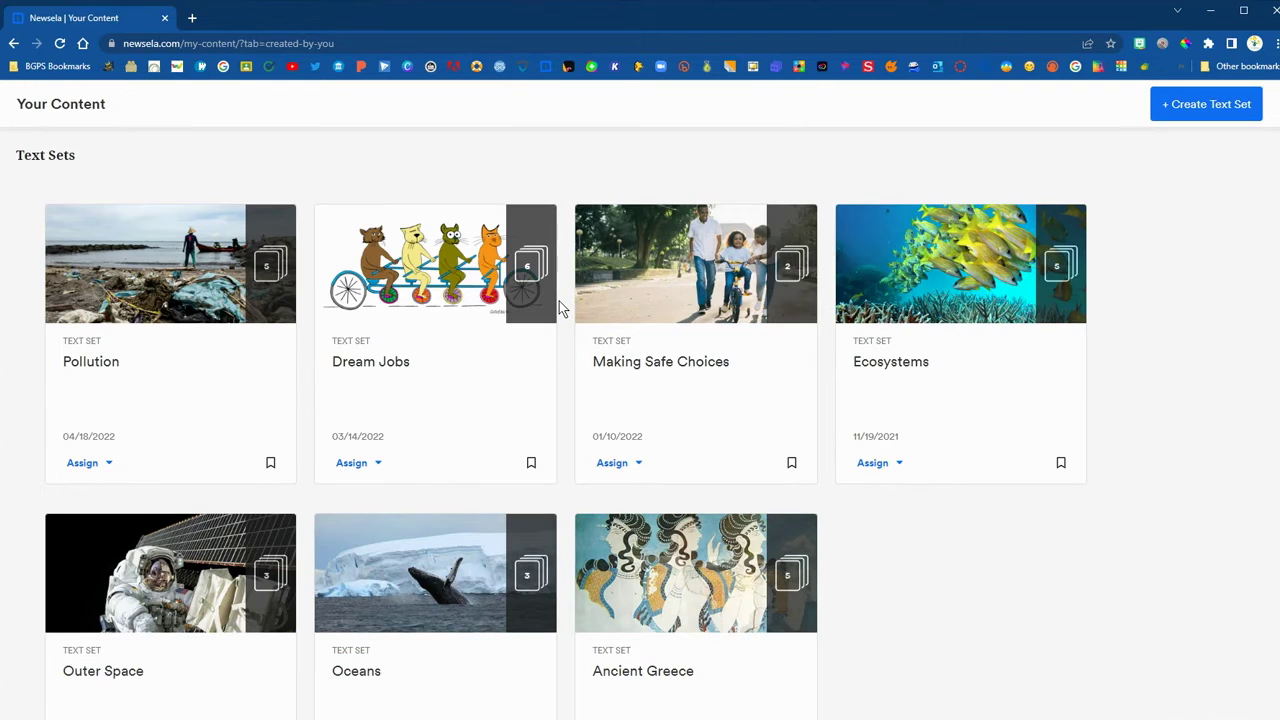
scroll(559, 309, down, 1)
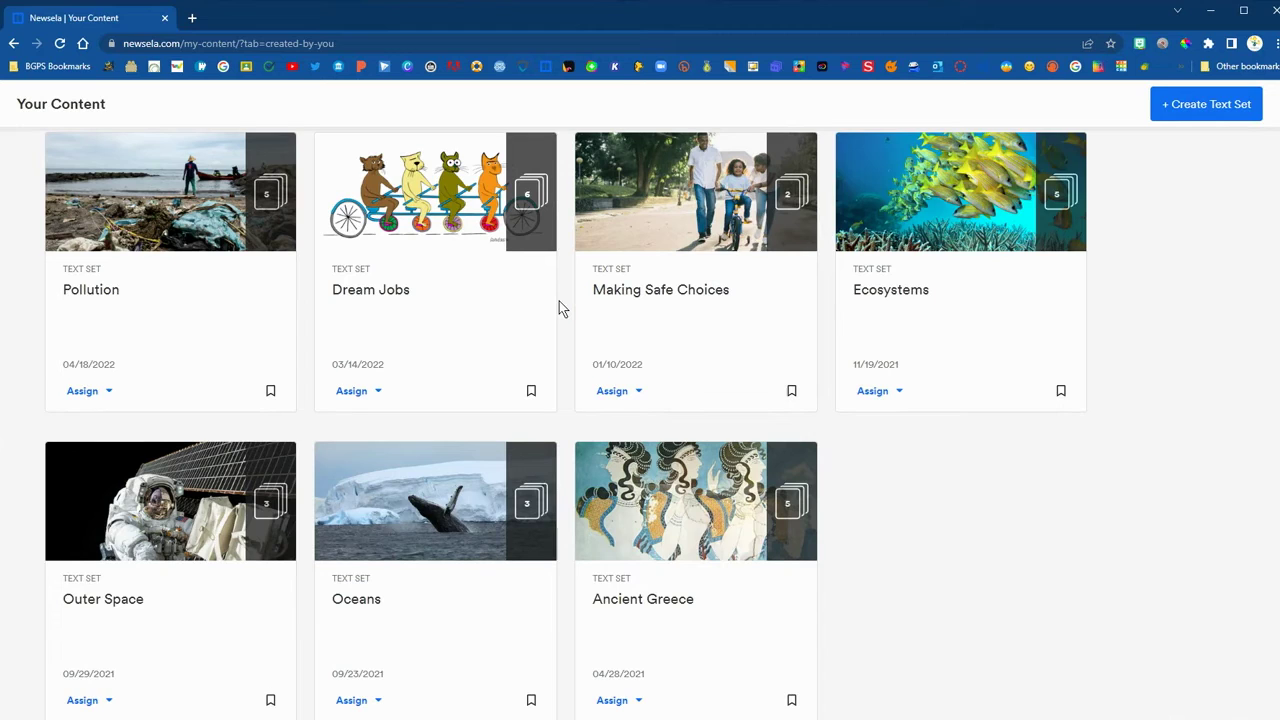
scroll(559, 305, up, 1)
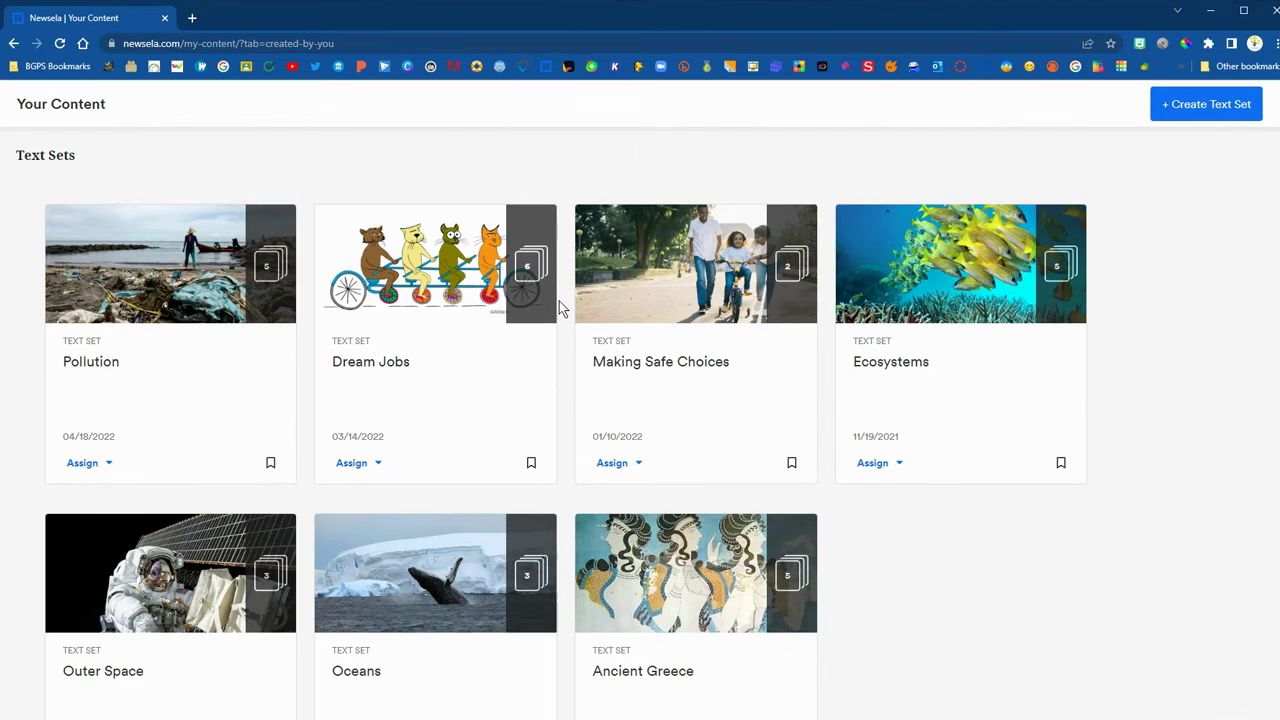
click(113, 358)
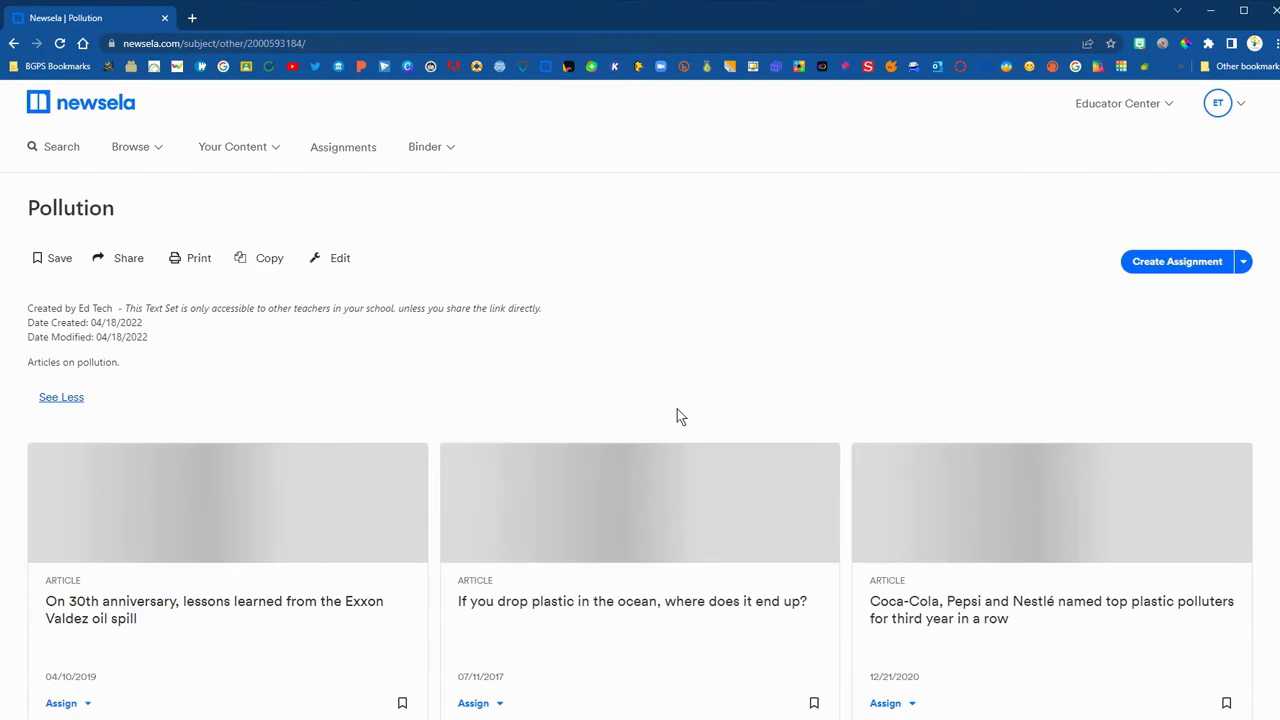
scroll(752, 365, down, 4)
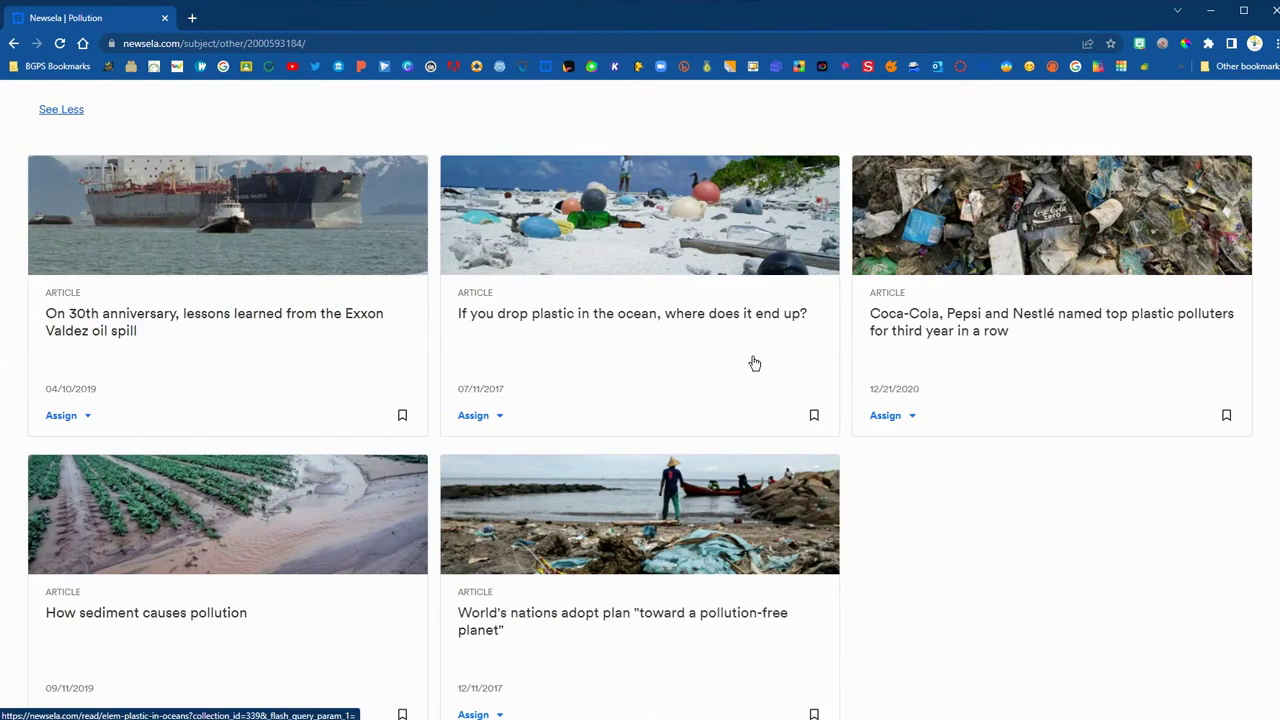
scroll(754, 363, up, 4)
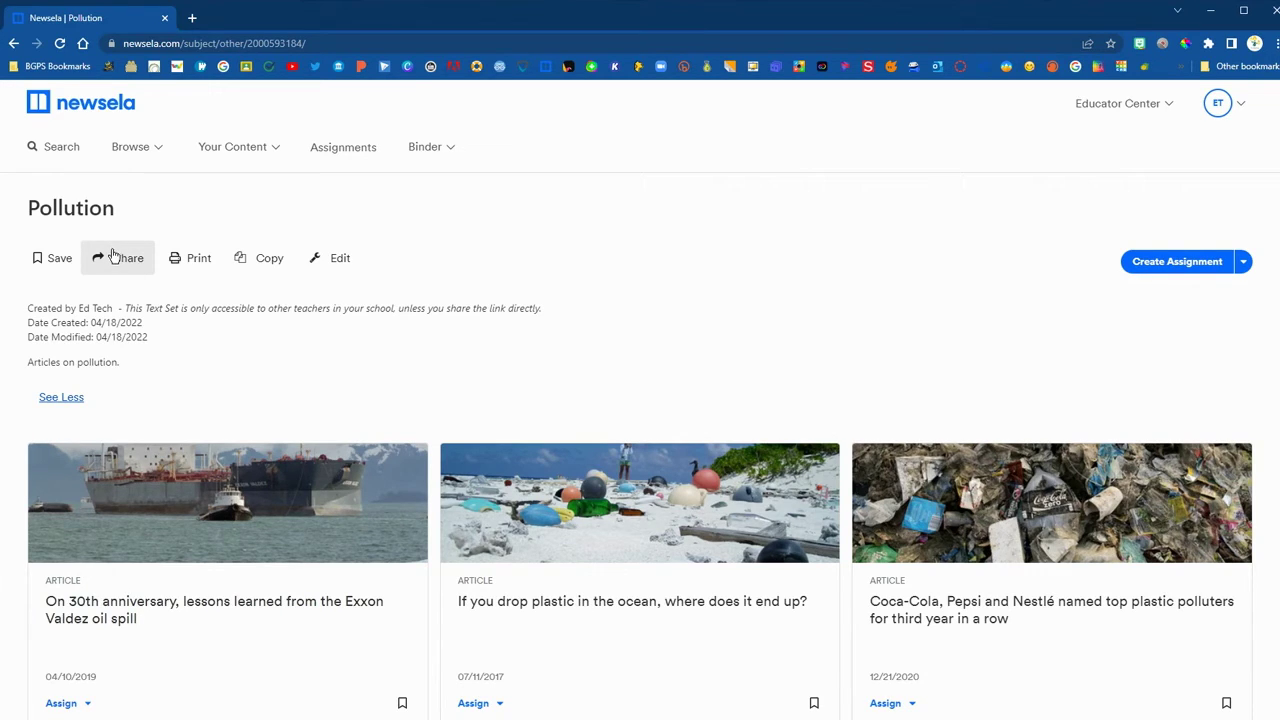
click(116, 261)
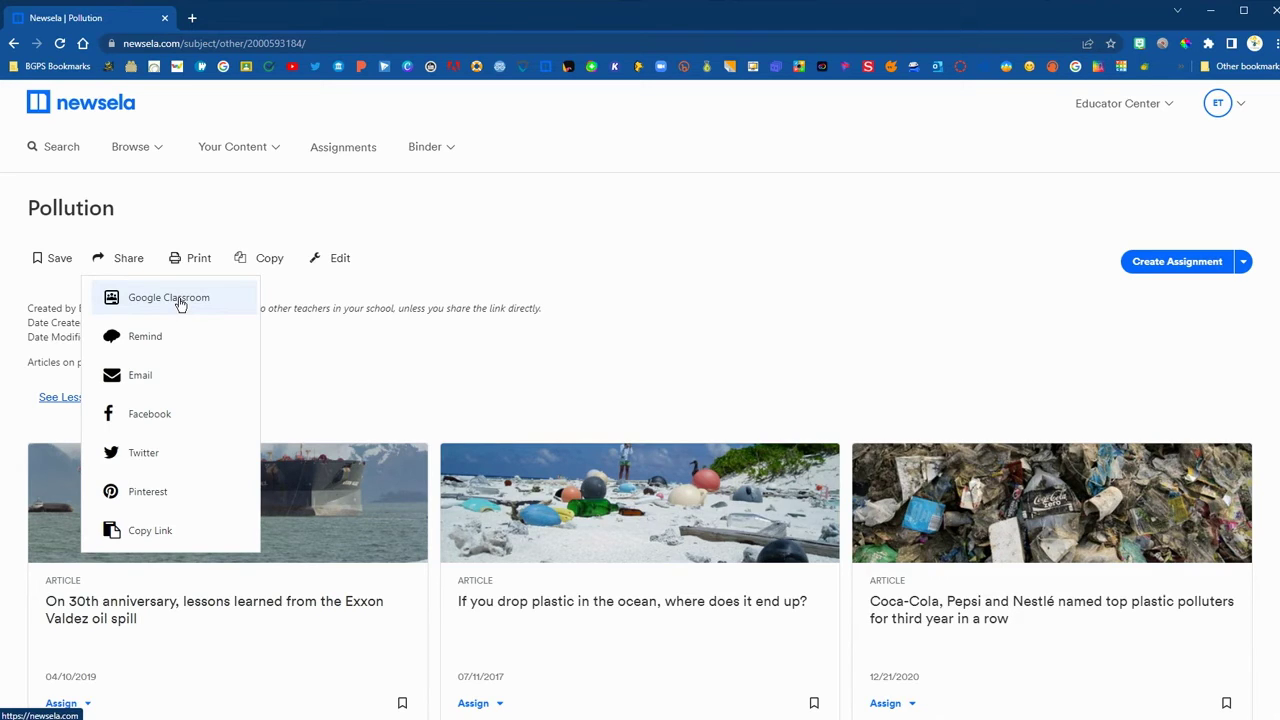
click(635, 364)
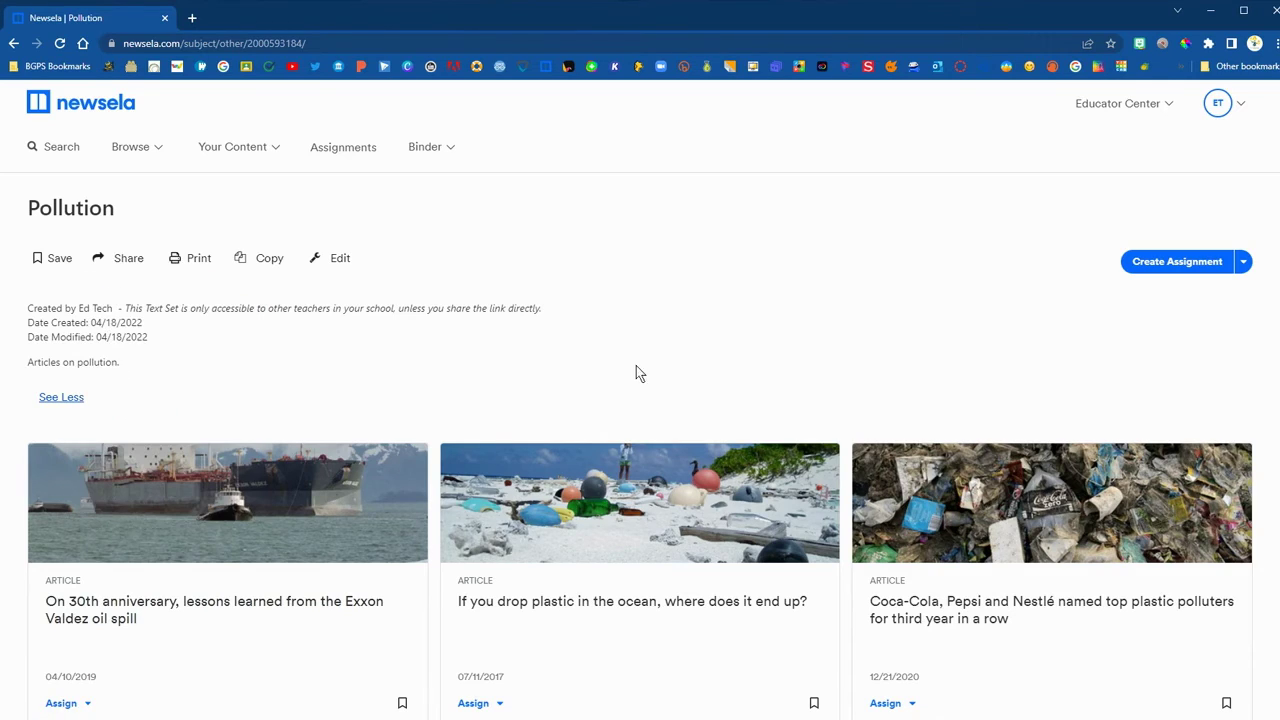
Start an assignment from the Pollution text set with Newsela Class as the recipient.
click(1172, 281)
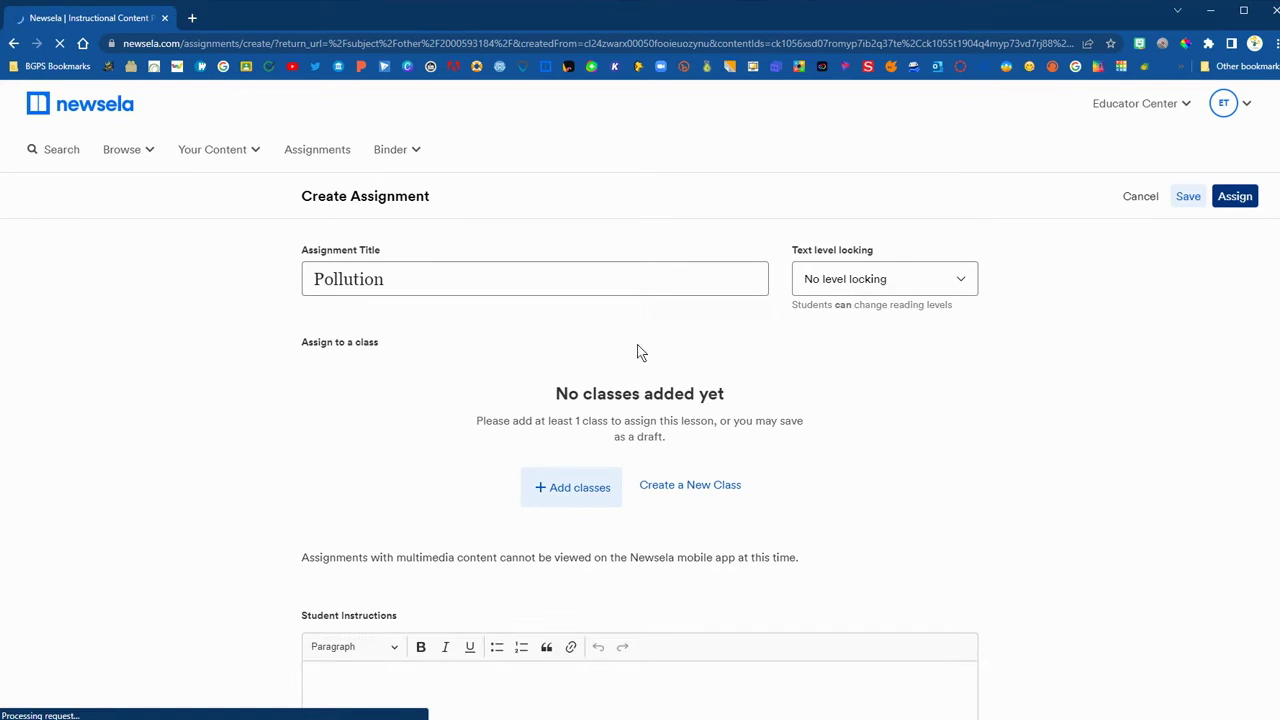
scroll(634, 382, down, 1)
click(571, 421)
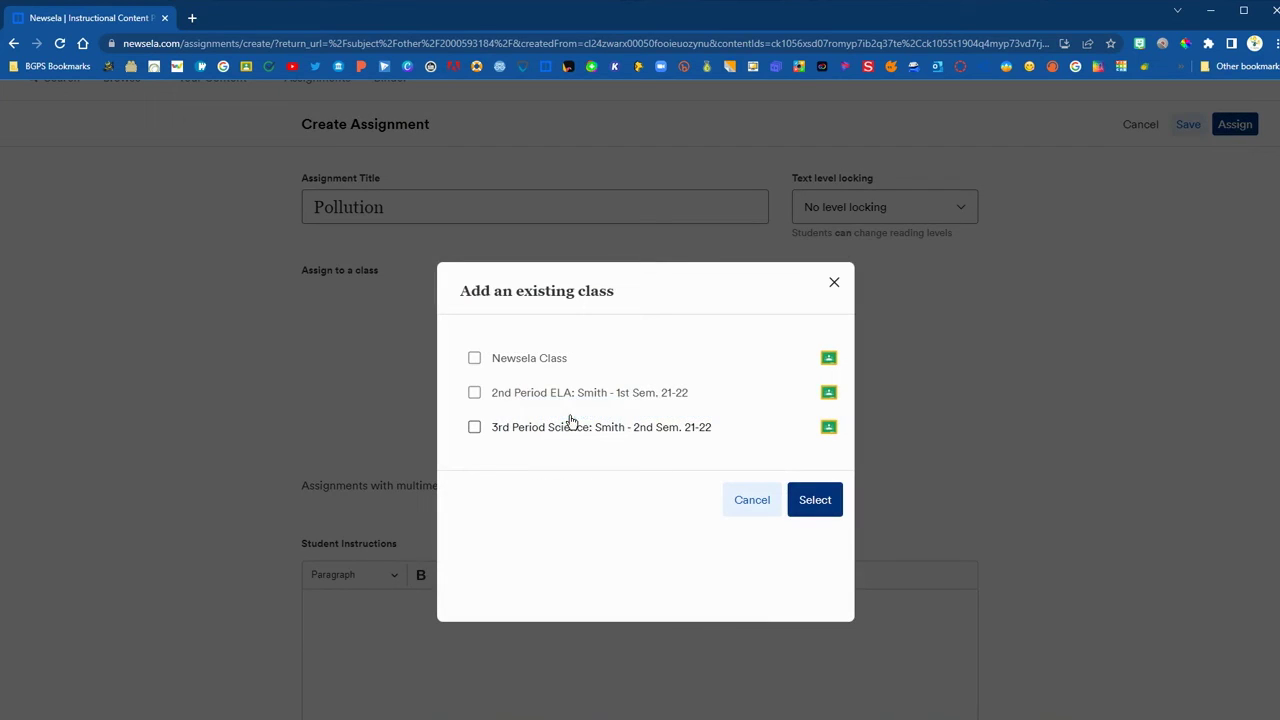
click(515, 362)
click(815, 499)
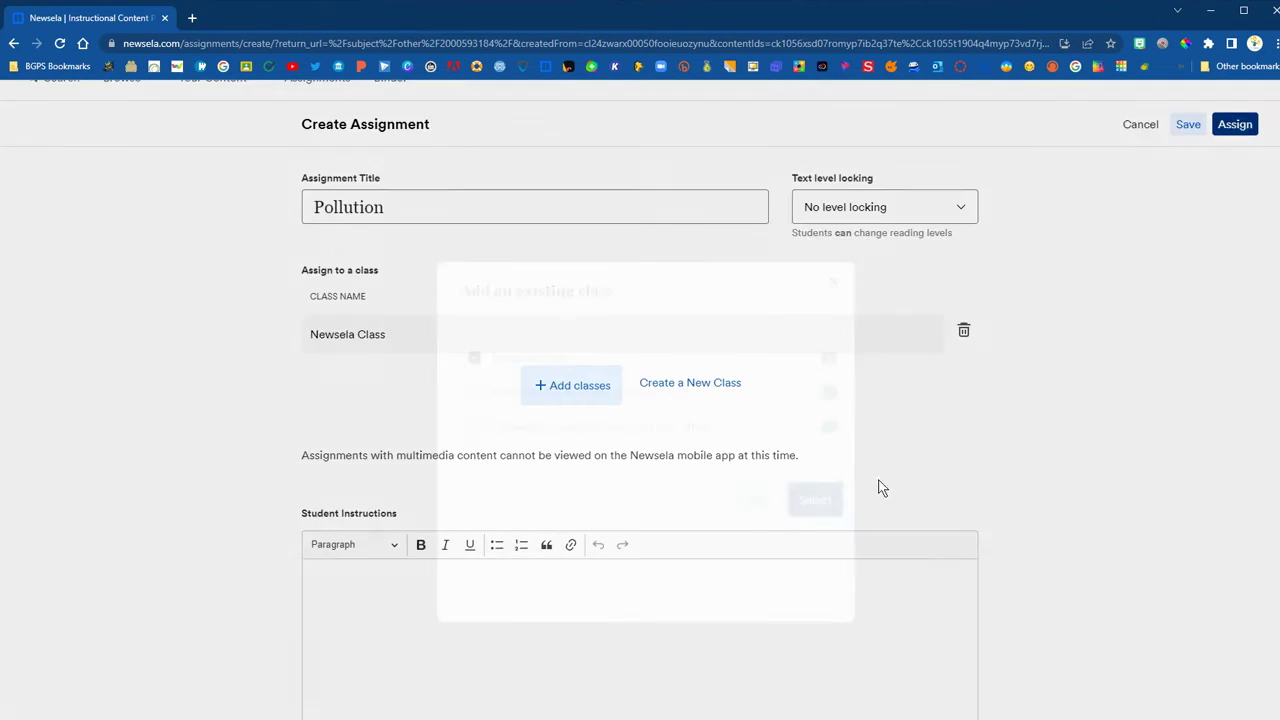
scroll(1052, 429, down, 4)
scroll(1052, 429, down, 5)
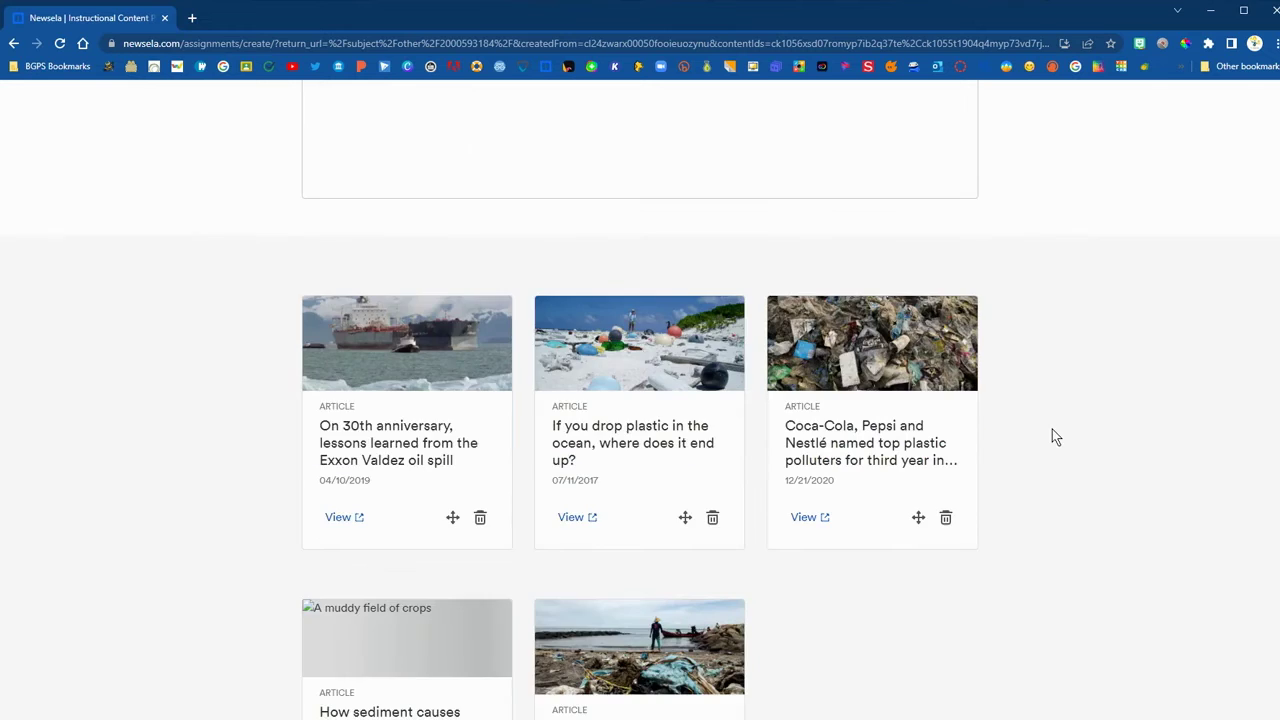
scroll(1054, 437, up, 7)
scroll(1059, 447, up, 1)
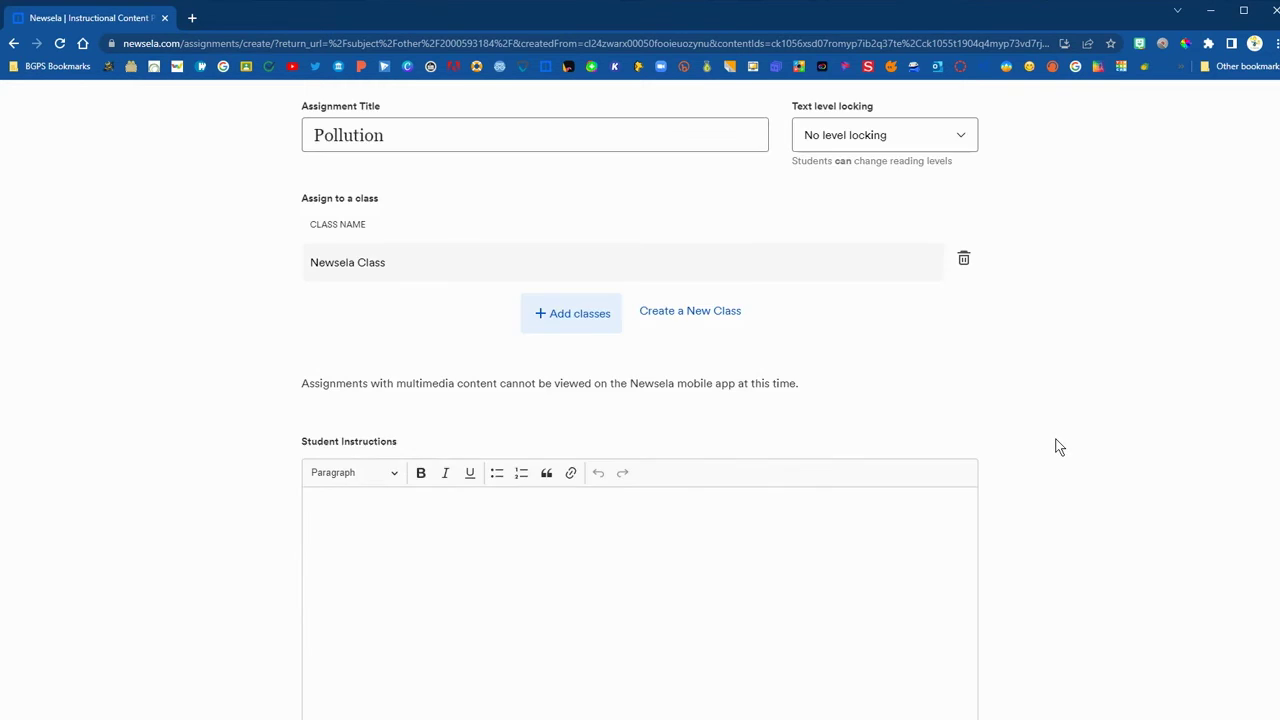
scroll(1057, 446, down, 2)
Paste the three-step student instructions and assign the Pollution text set to the class.
click(876, 468)
key(ctrl+v)
click(690, 404)
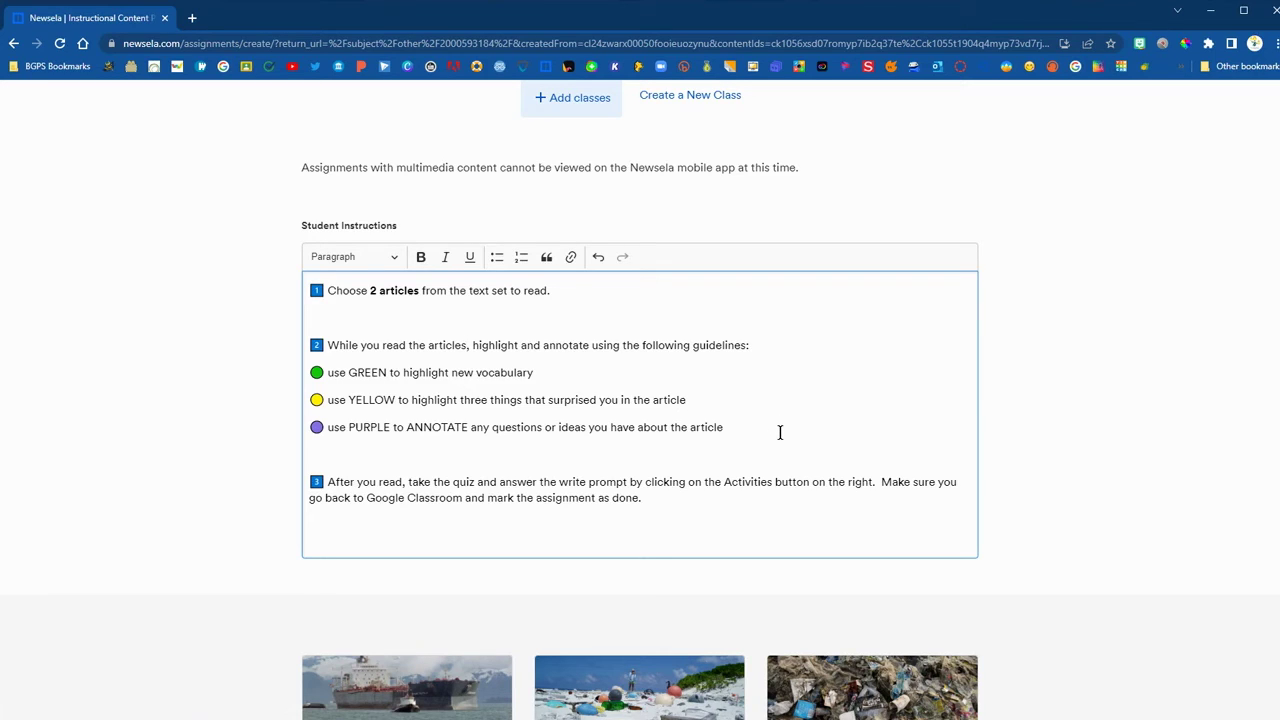
scroll(780, 432, down, 1)
scroll(780, 432, down, 2)
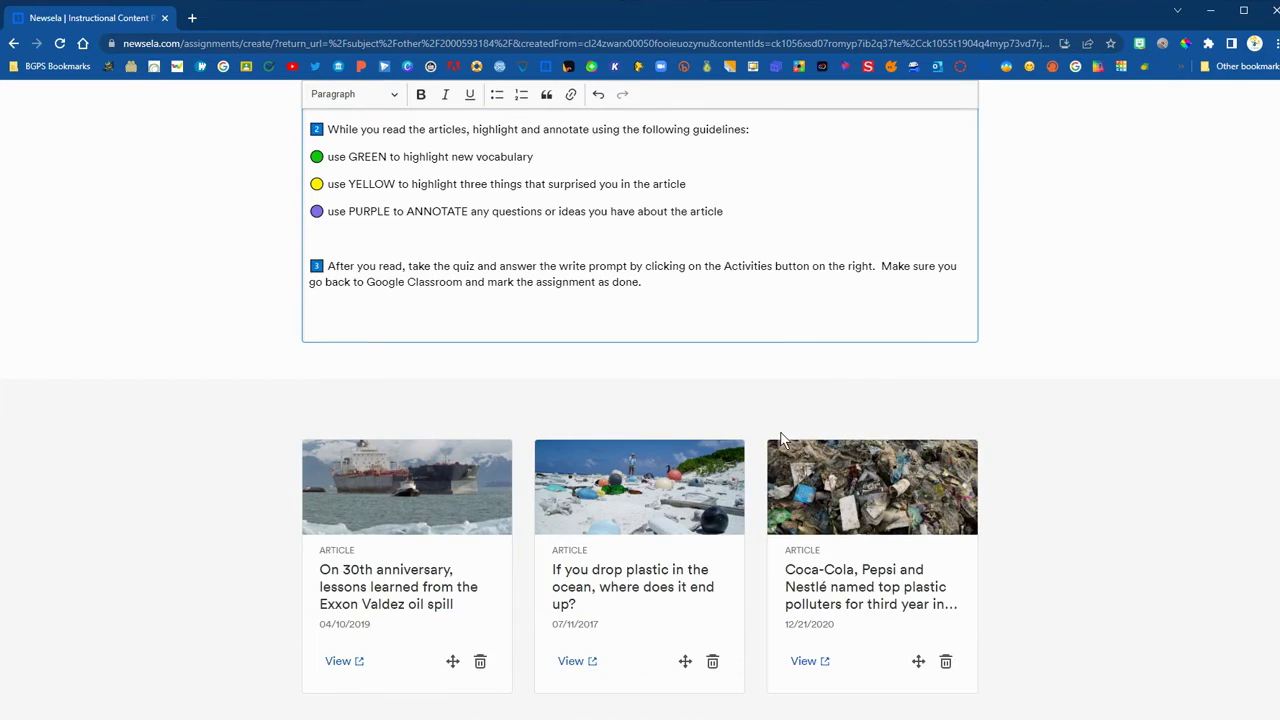
scroll(780, 432, up, 3)
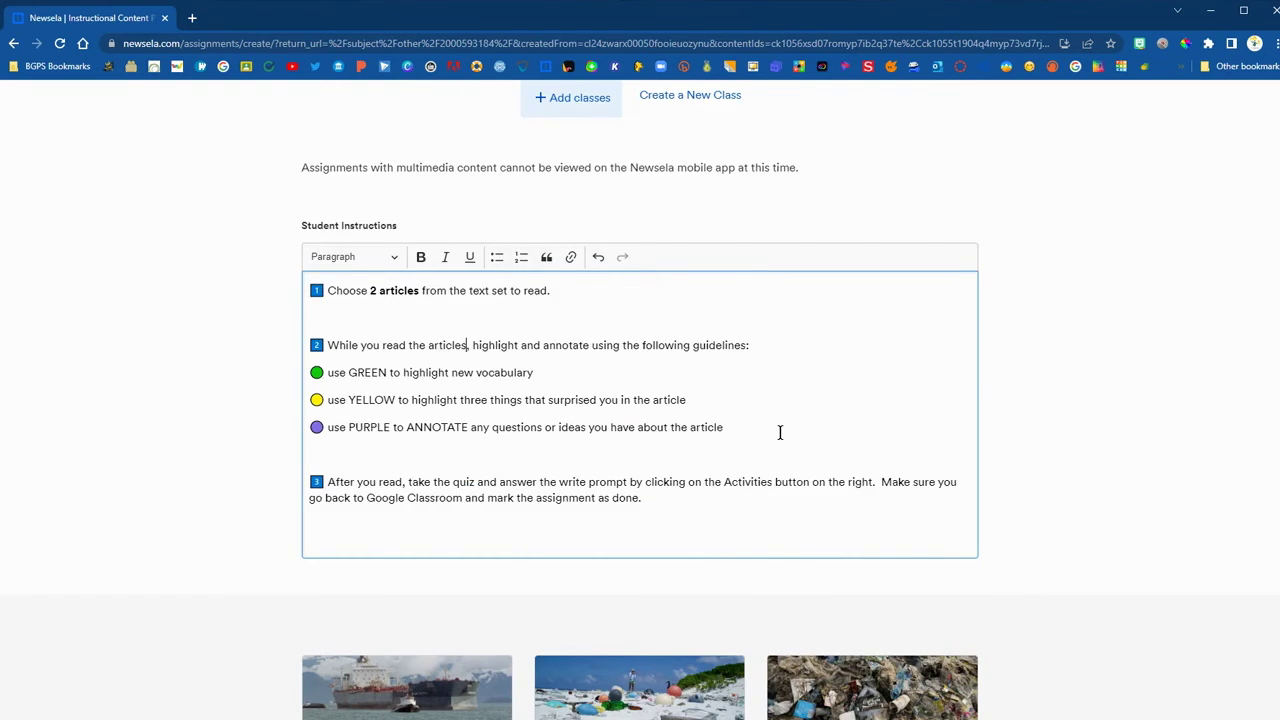
scroll(780, 432, up, 1)
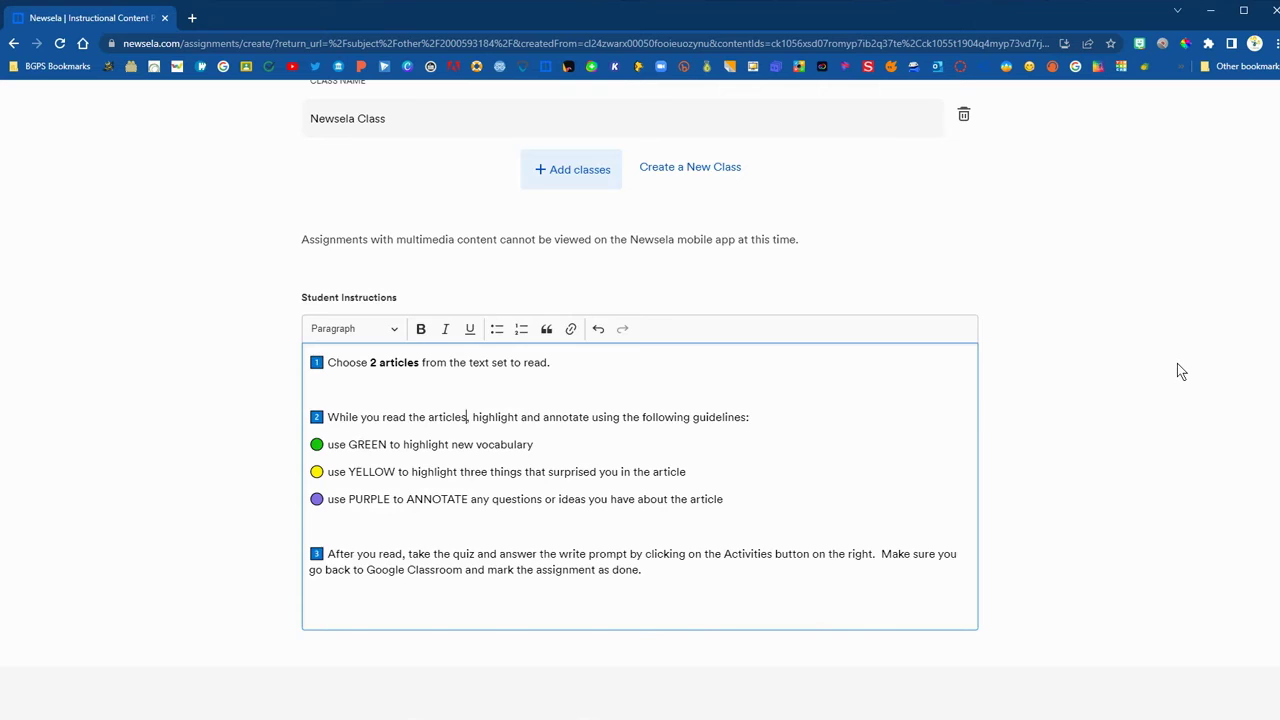
scroll(1177, 363, up, 4)
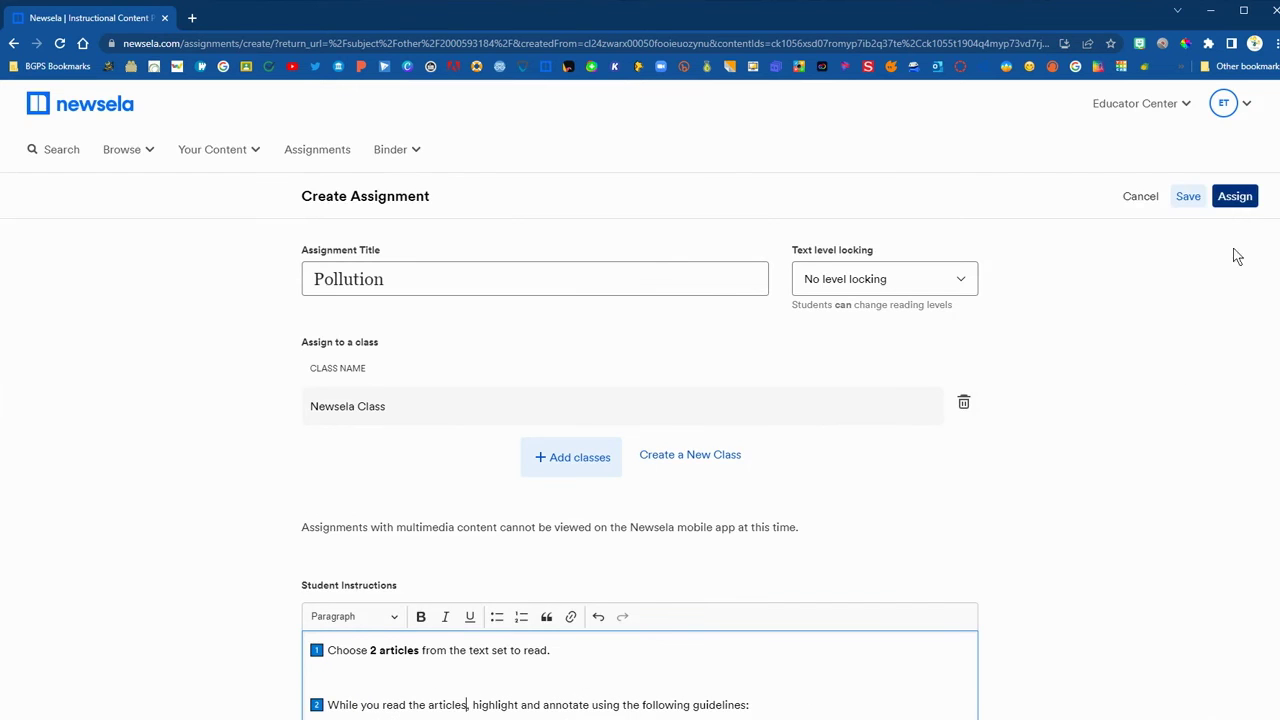
click(1243, 195)
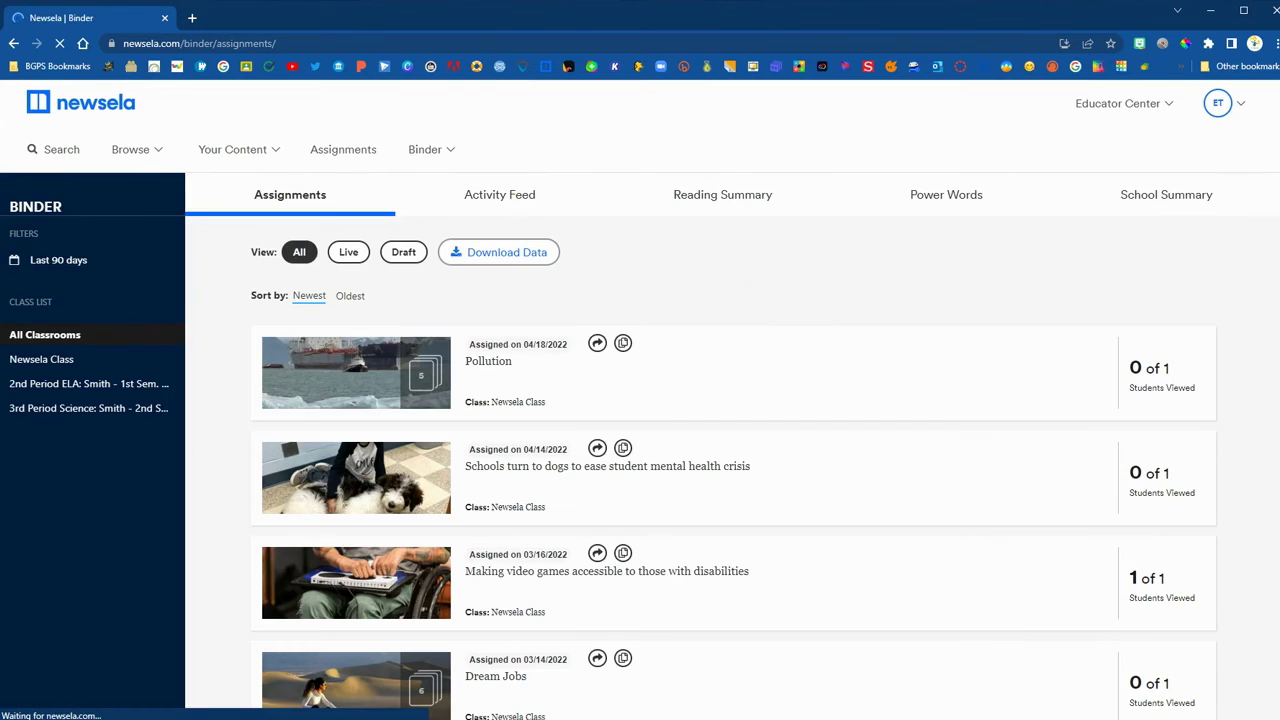
Share the Pollution assignment to Google Classroom as a Create assignment post for Newsela Class.
click(597, 345)
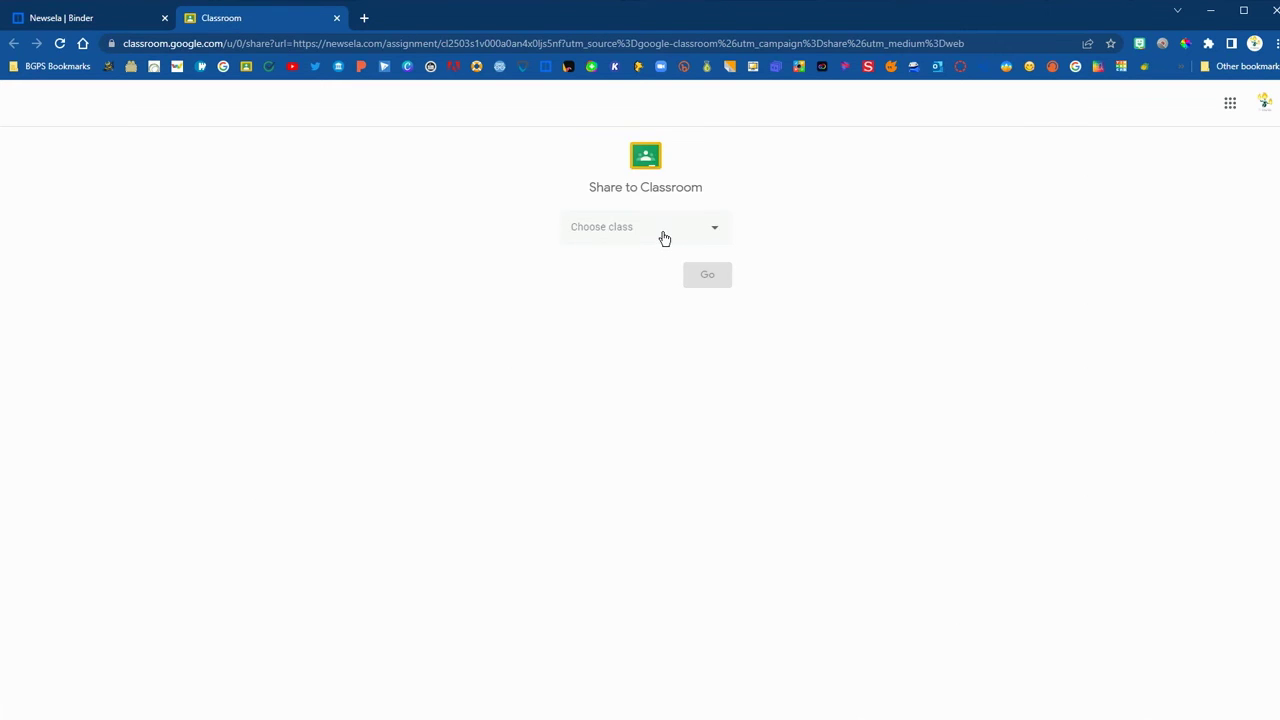
click(664, 238)
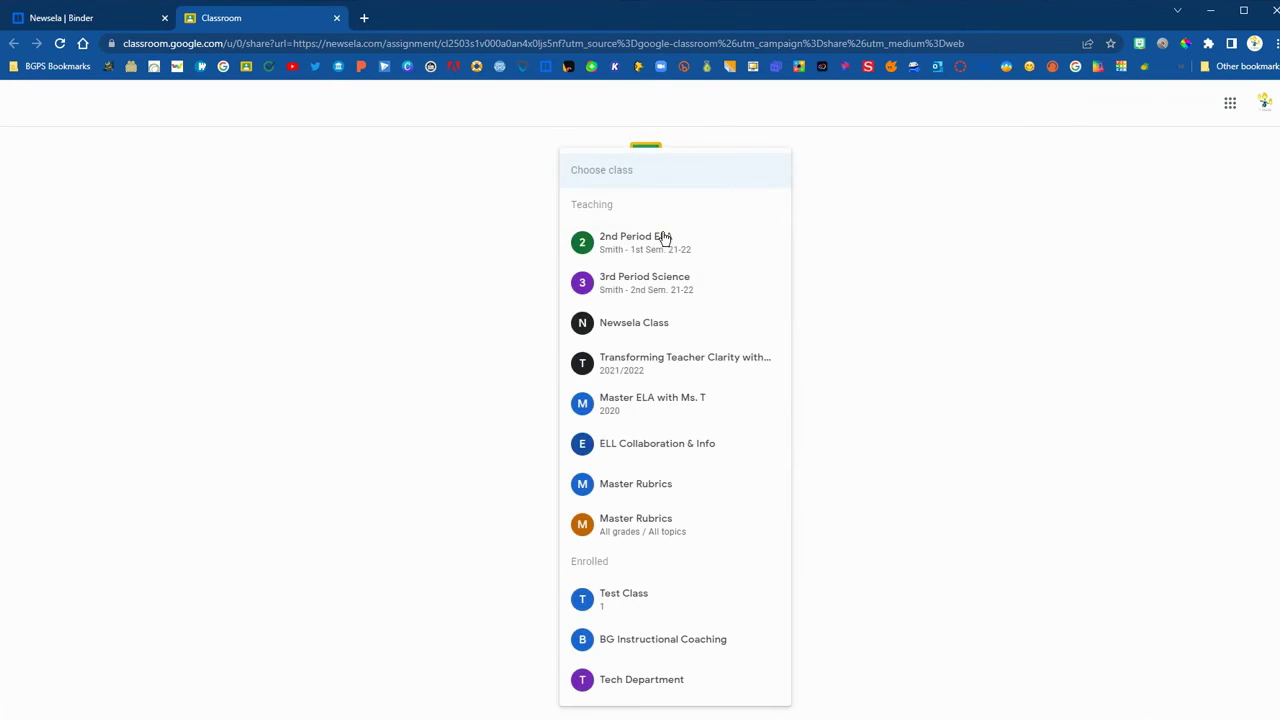
click(648, 322)
click(695, 289)
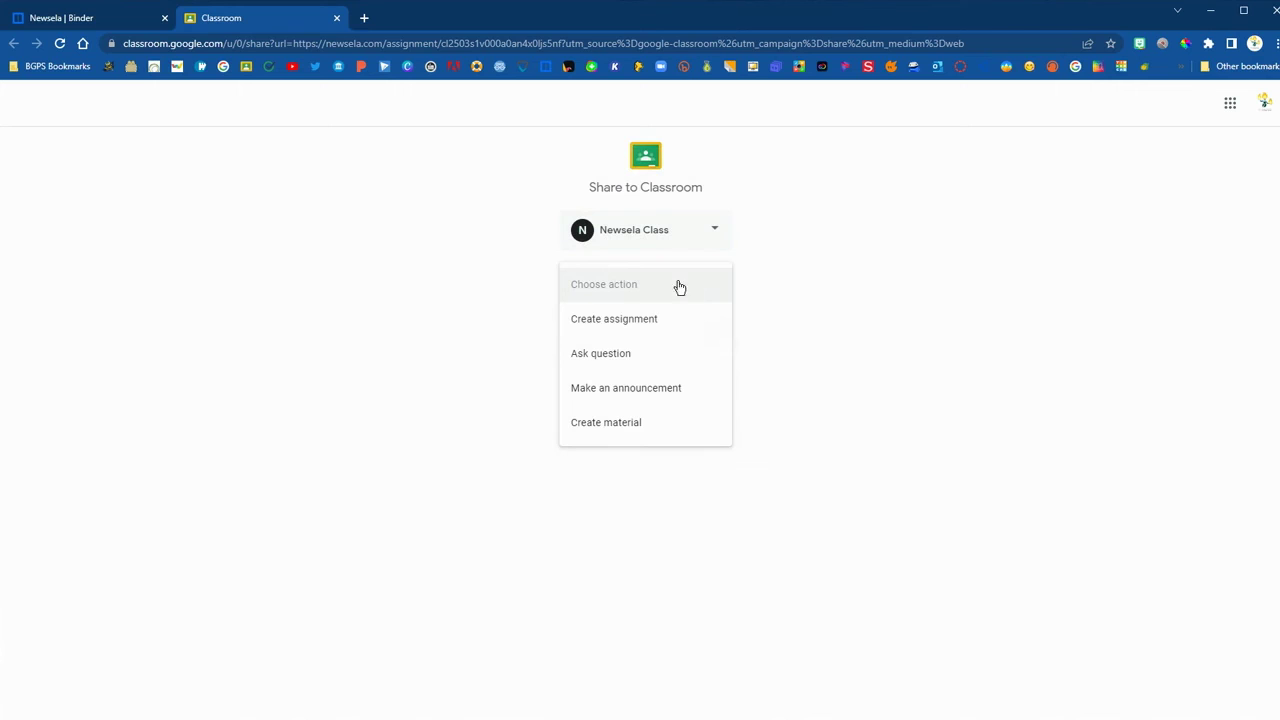
click(617, 320)
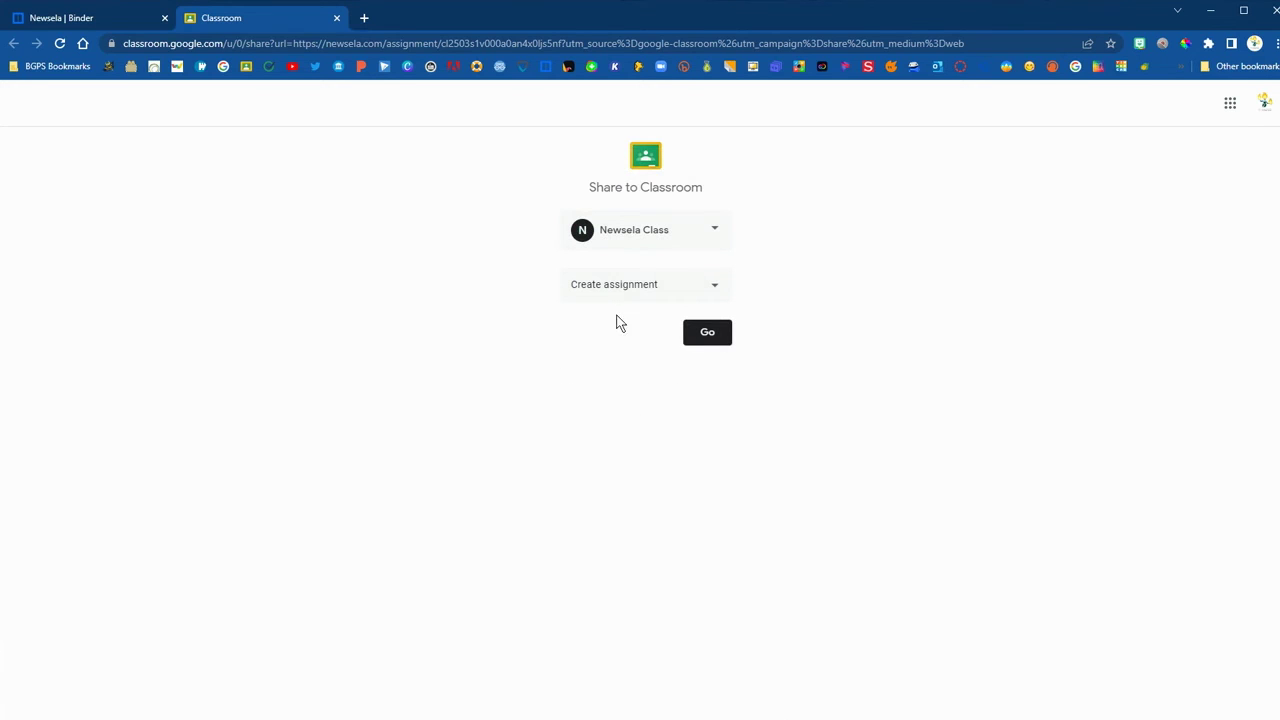
click(723, 342)
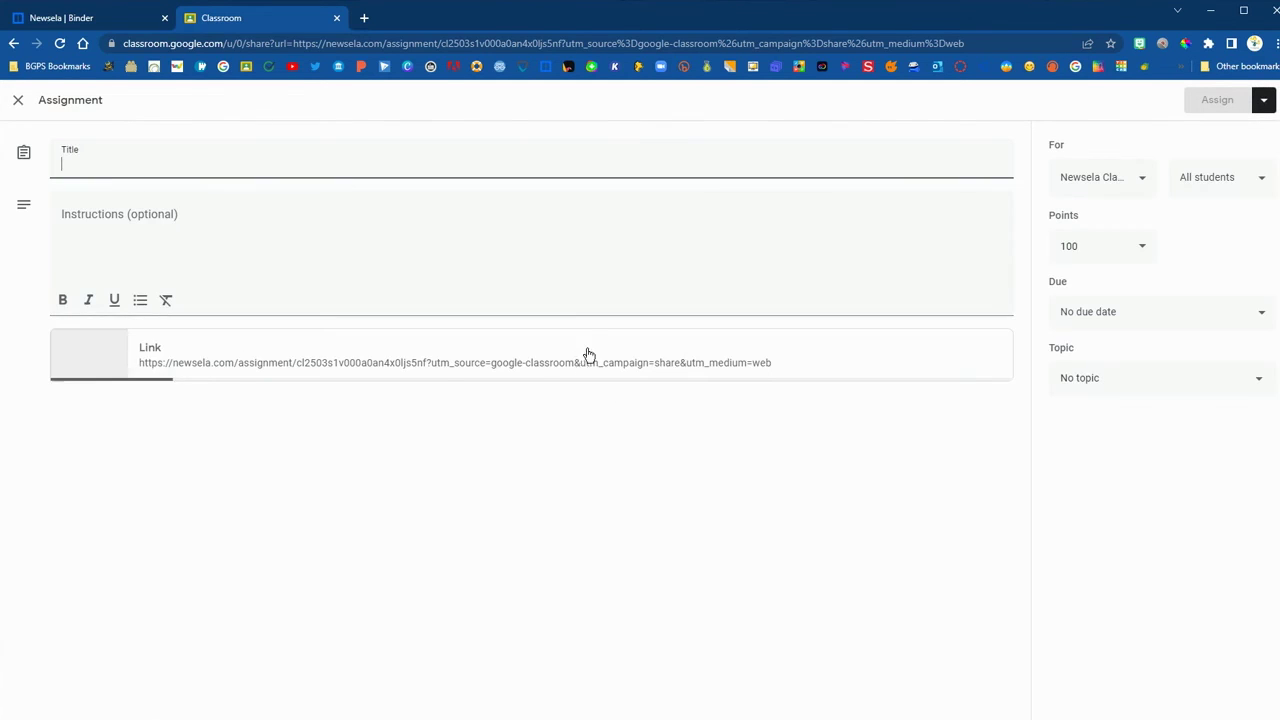
Title it 'Pollution Text Set', paste four bulleted instructions, file under Newsela Assignments, and assign.
text(Pollution Text Set)
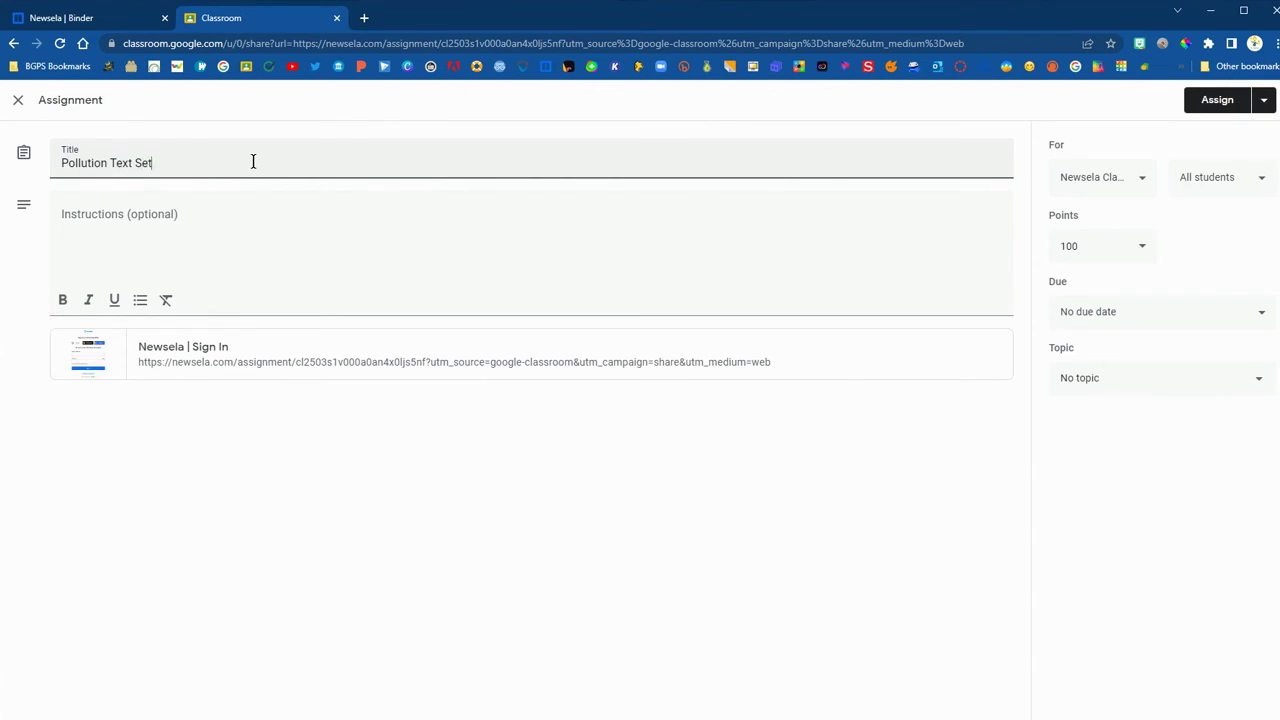
key(Tab)
text(Click on the link below Sign in with Google Choose 2 articles in the text set and follow the directions in the assignment Come back and mark as done in Google Classroom when finished)
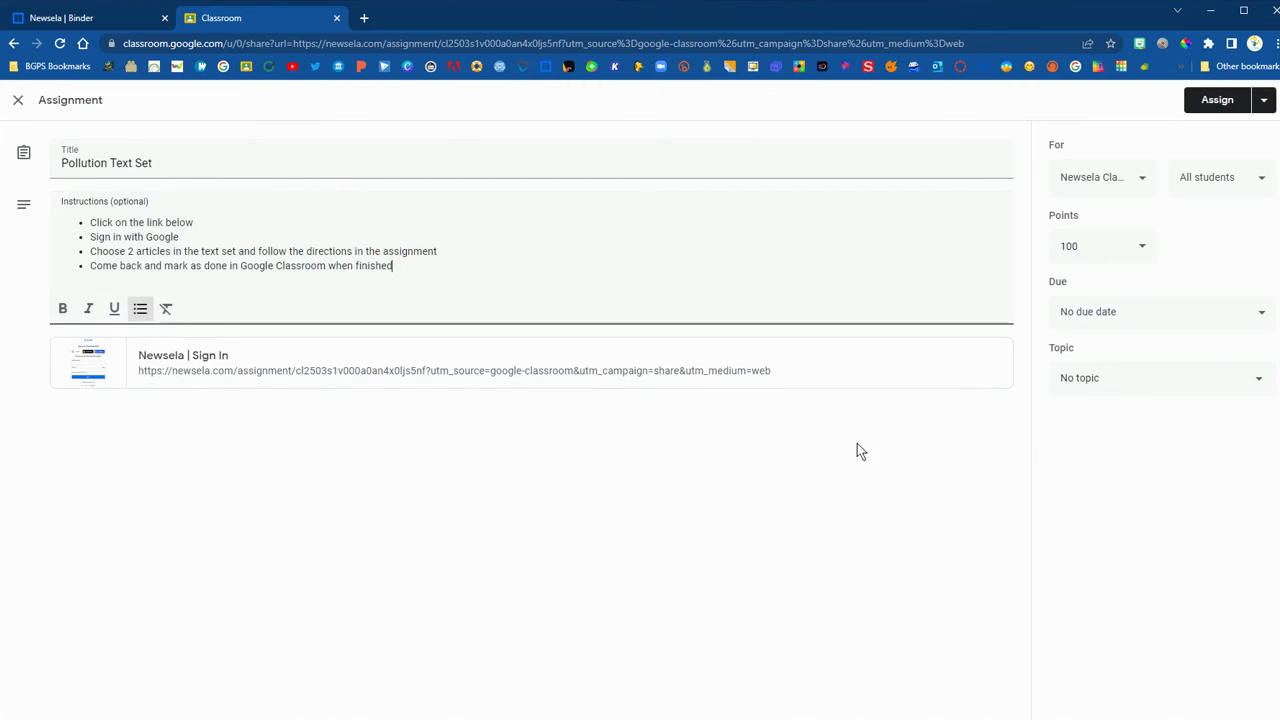
click(1202, 389)
click(1183, 529)
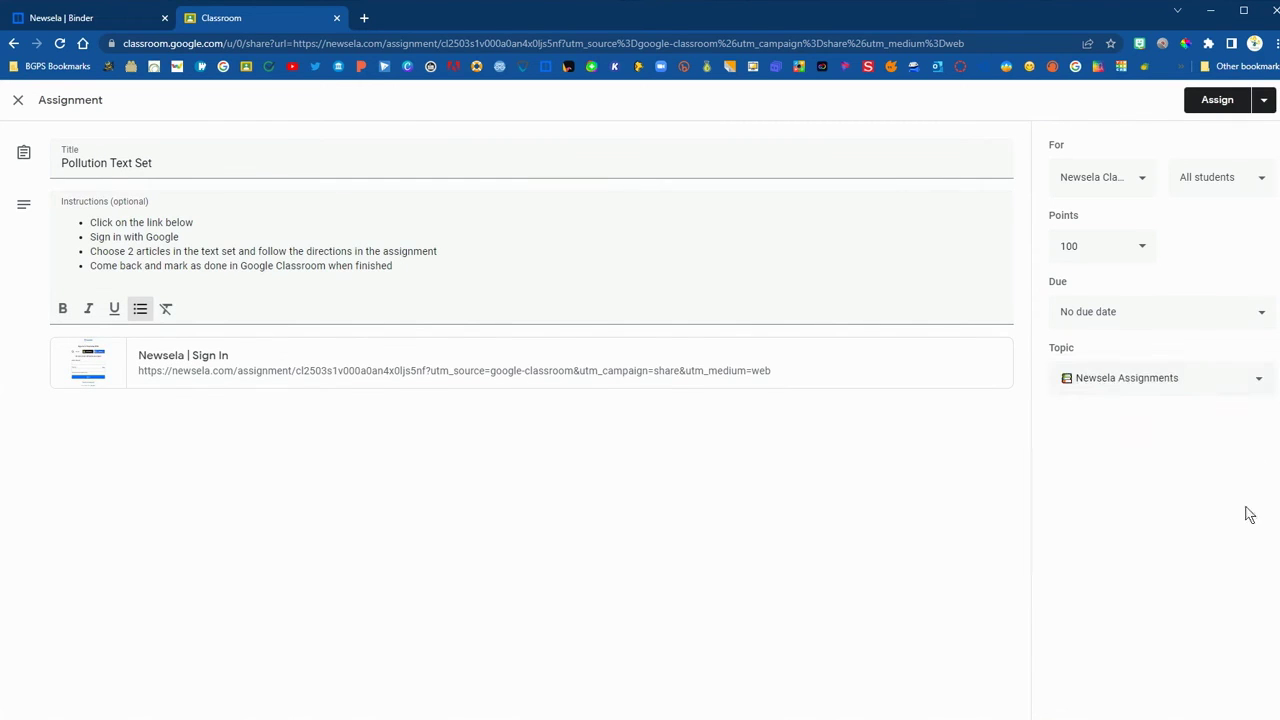
click(1212, 109)
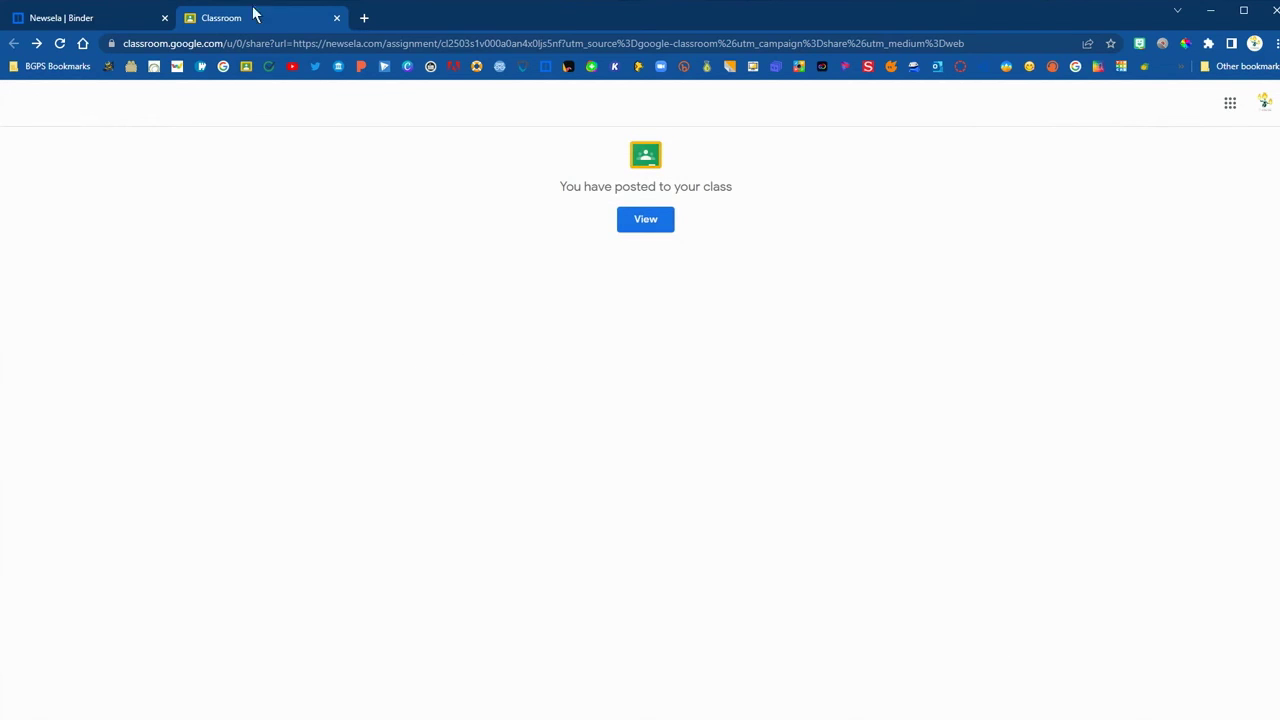
Back in Newsela, open Dream Jobs and review its Newsela Recommended level and highlighting instructions.
click(339, 20)
scroll(617, 468, down, 2)
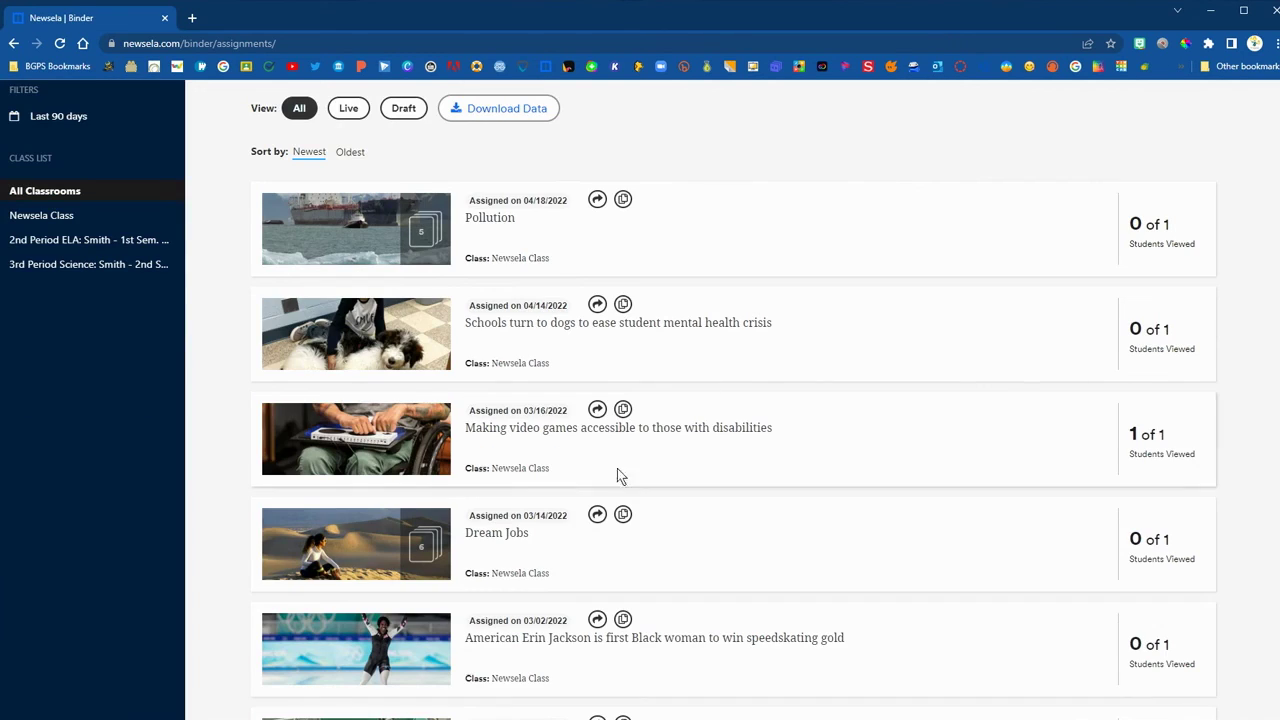
click(515, 532)
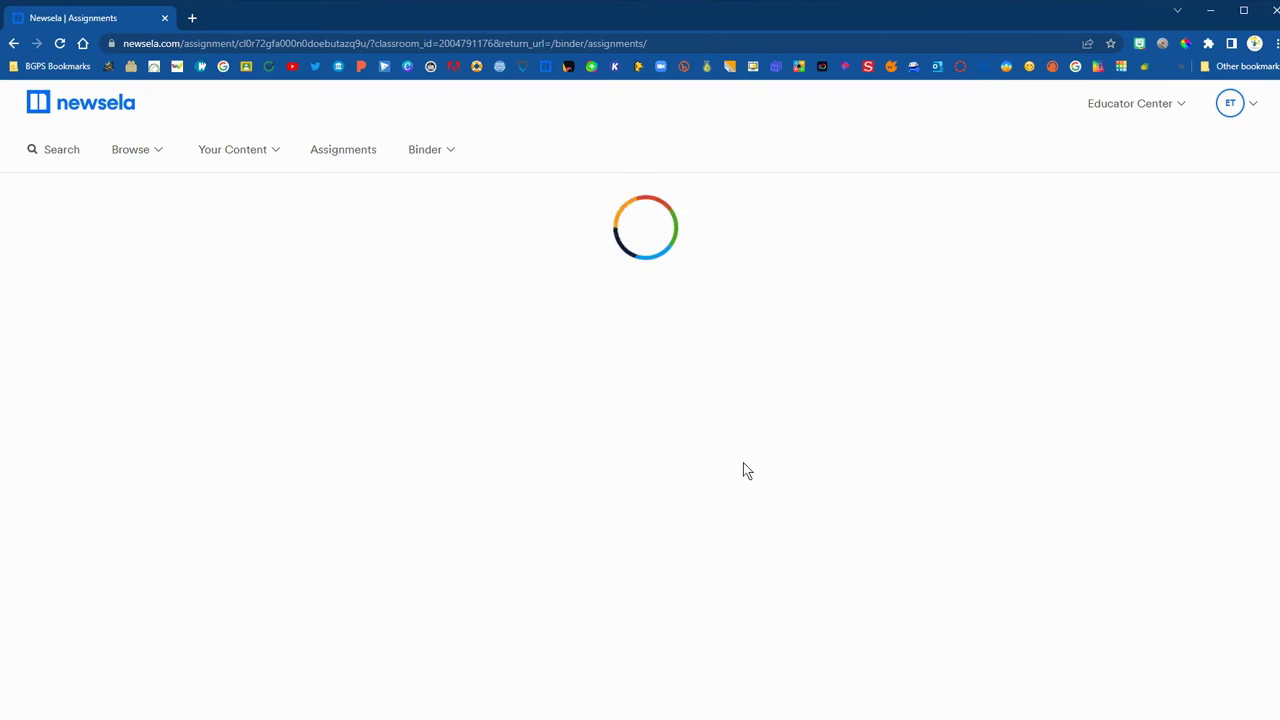
scroll(752, 474, down, 2)
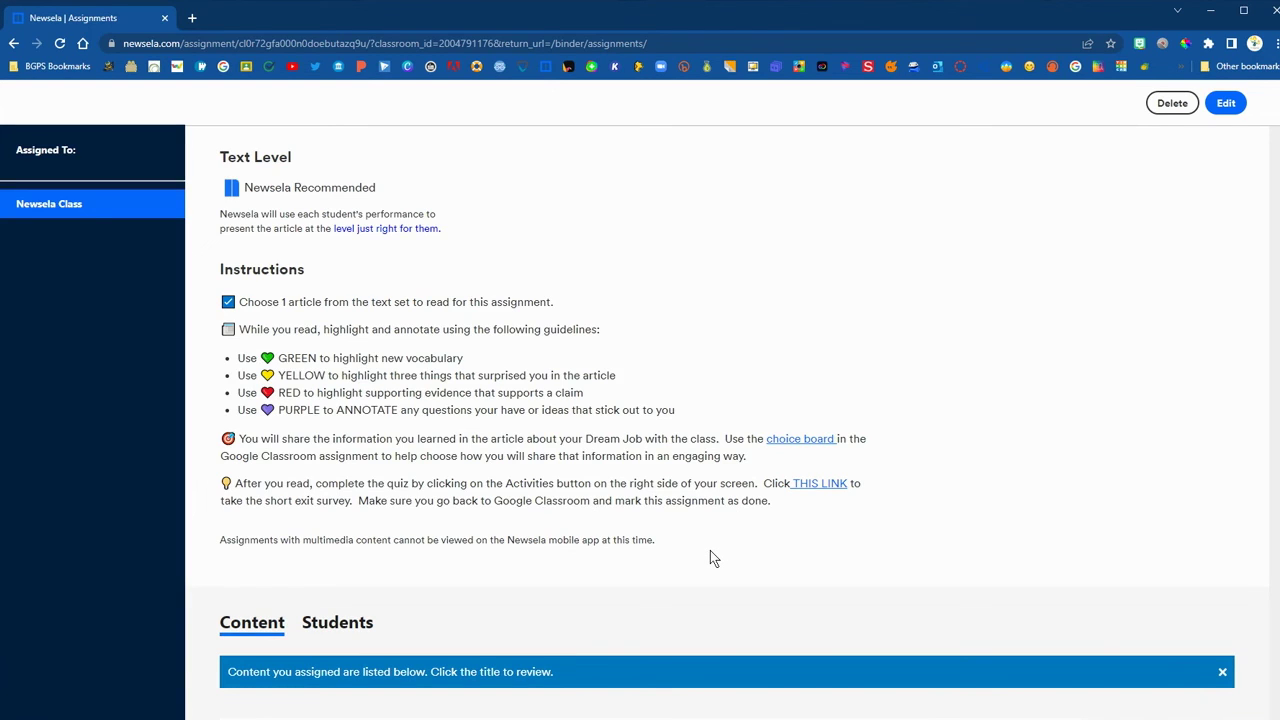
scroll(710, 558, up, 3)
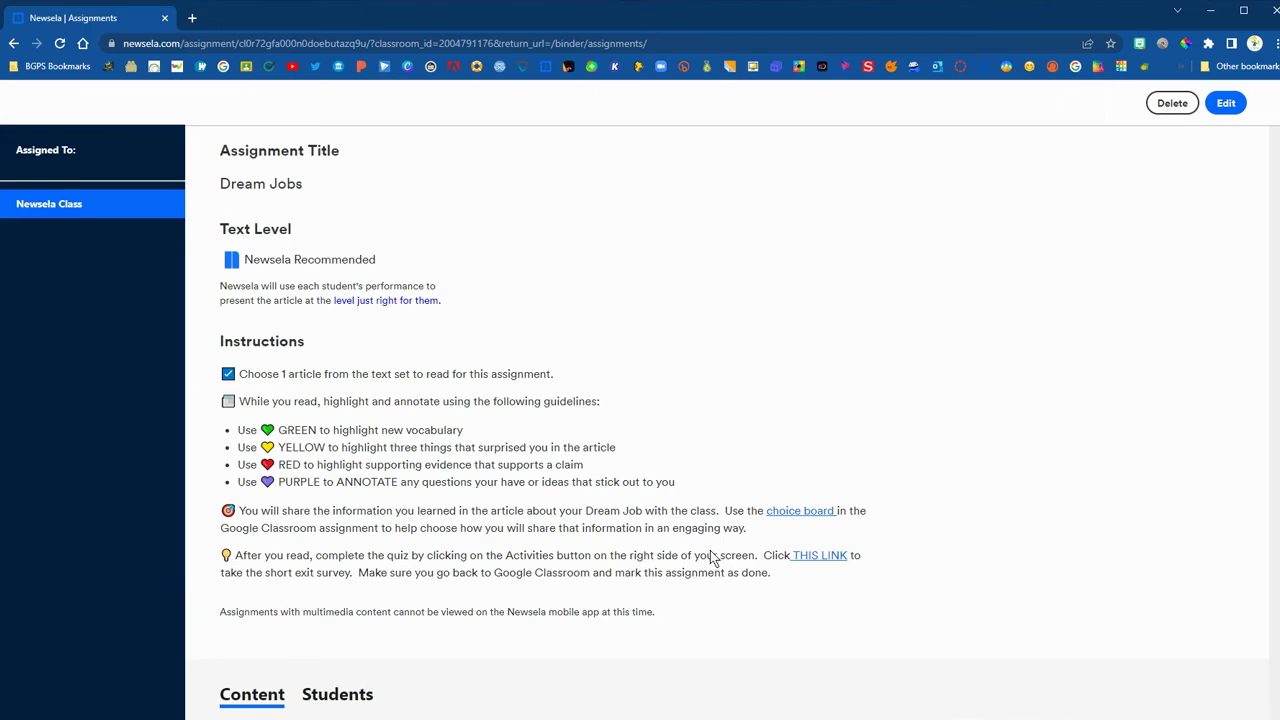